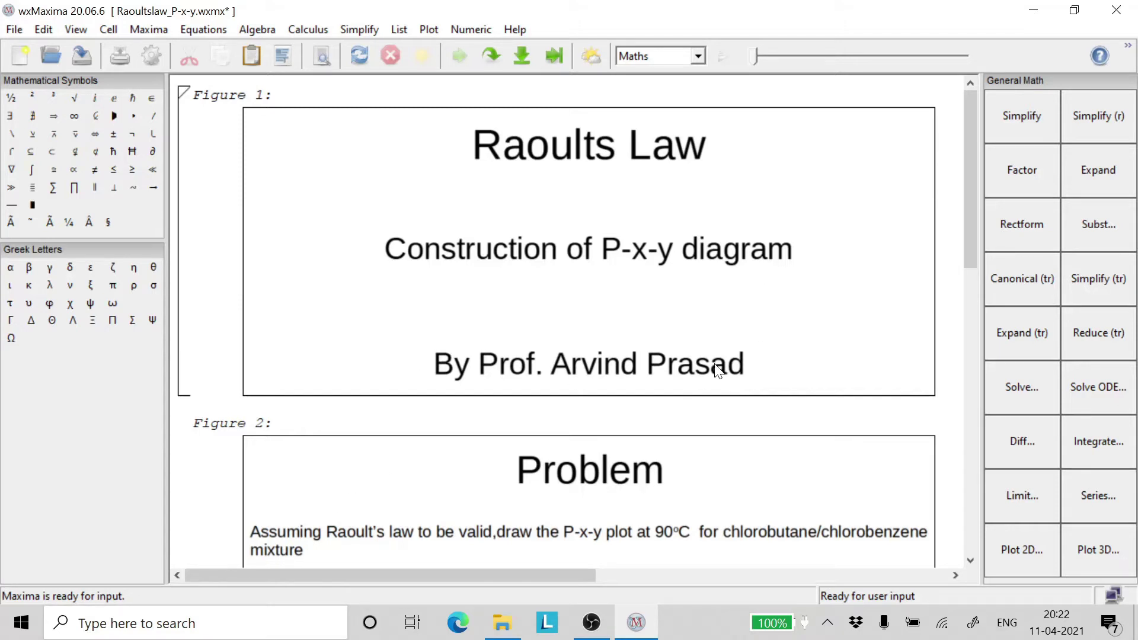
- Scroll to the bottom of the worksheet and place the cursor in a new input cell
scroll(718, 371, "down", 3)
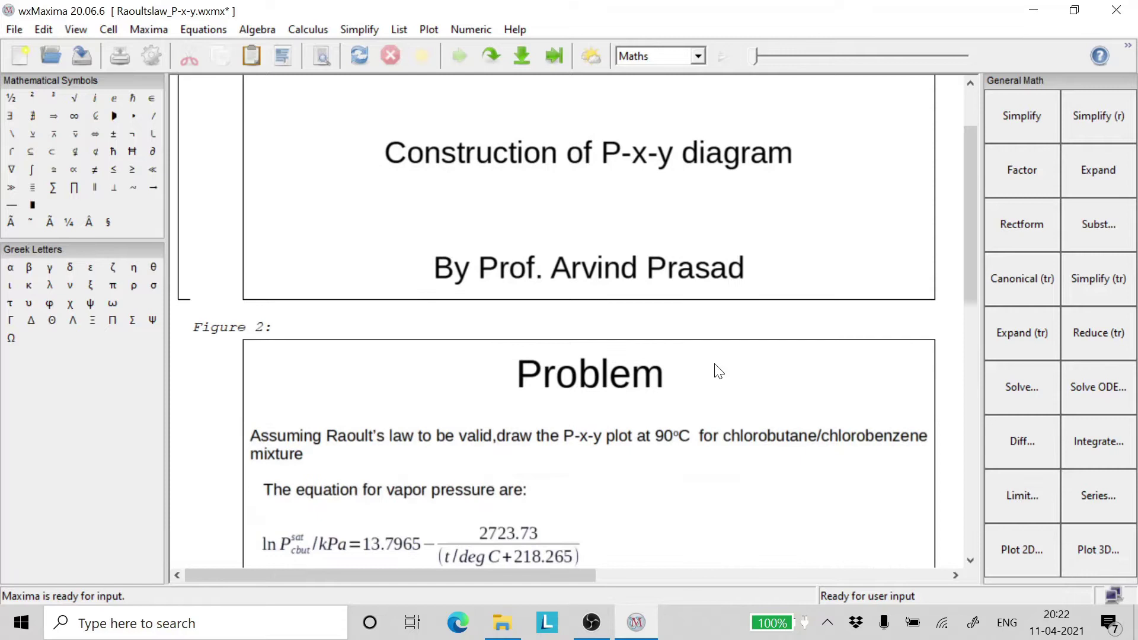
scroll(813, 358, "down", 3)
scroll(817, 359, "down", 2)
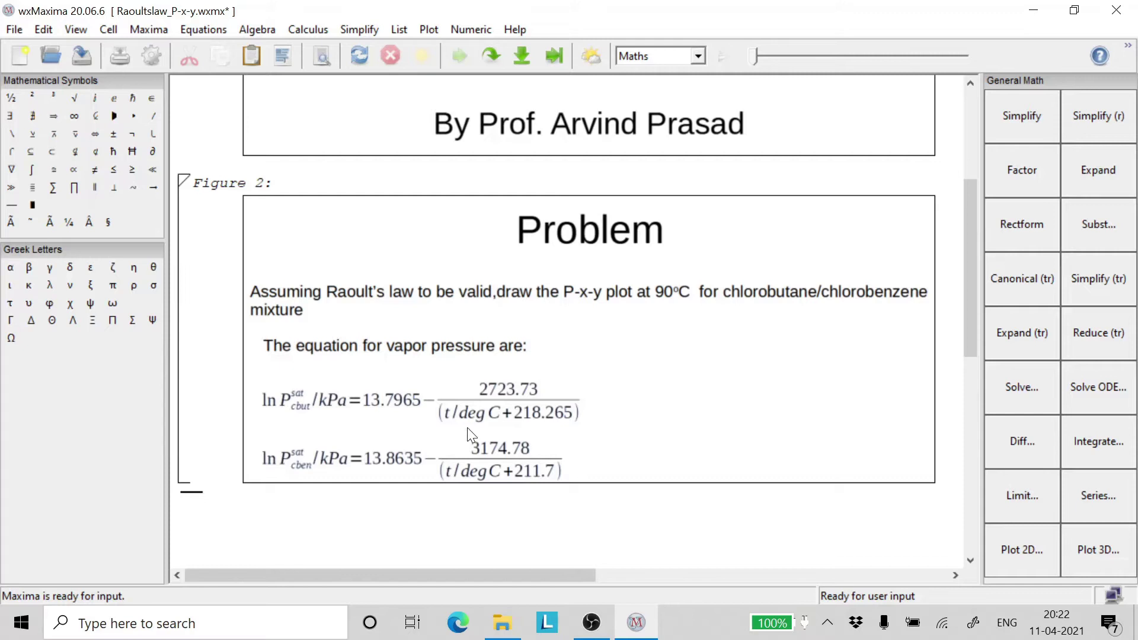
key("ctrl+a")
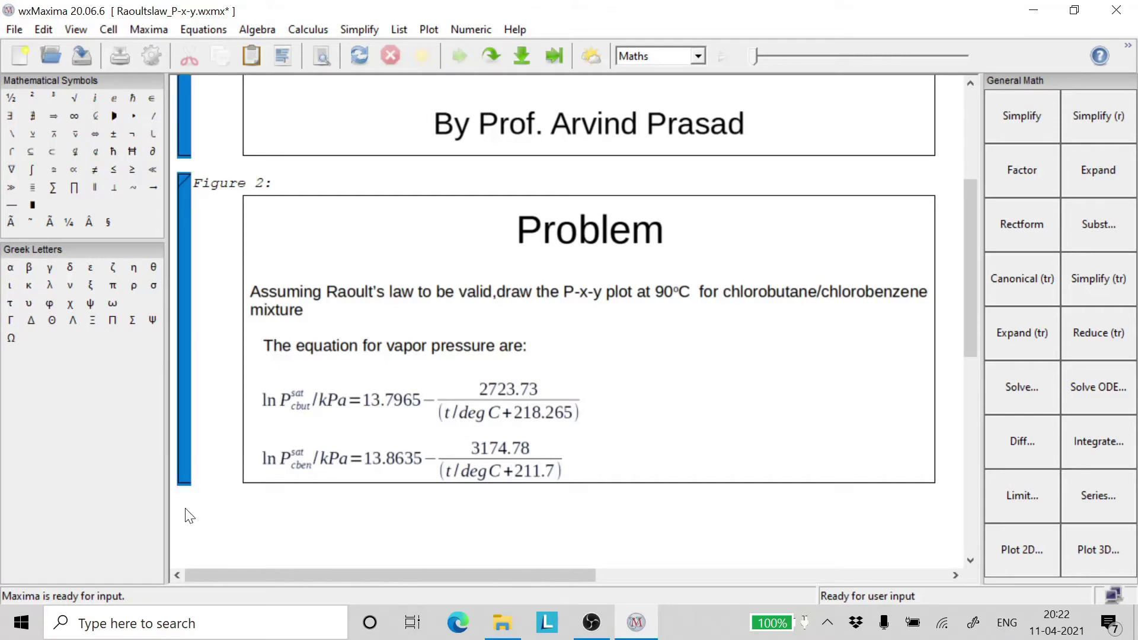
left_click(237, 520)
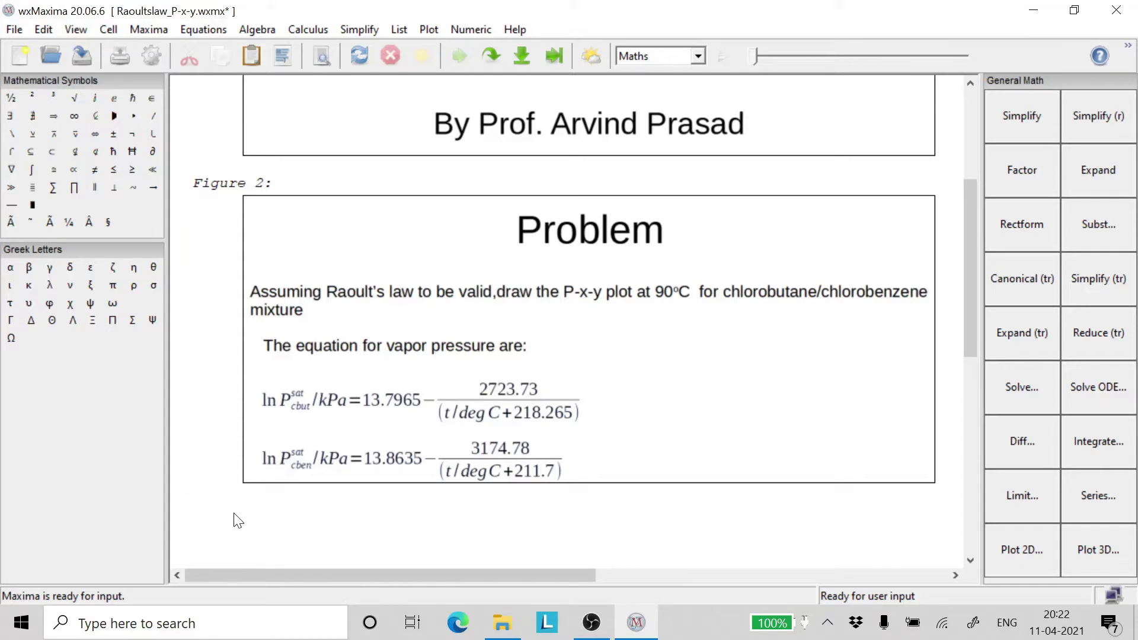
- Define pvapcbut(t):=%e^(13.7965-2723.73/(t-218.265)) and evaluate it
type("E")
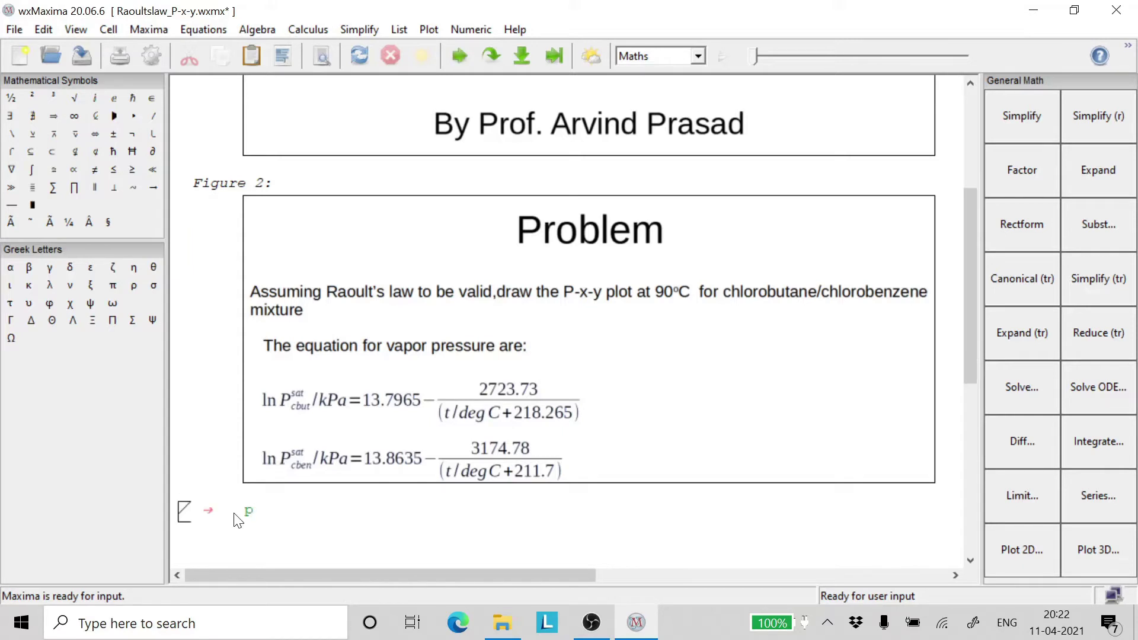
type("vapcbut(")
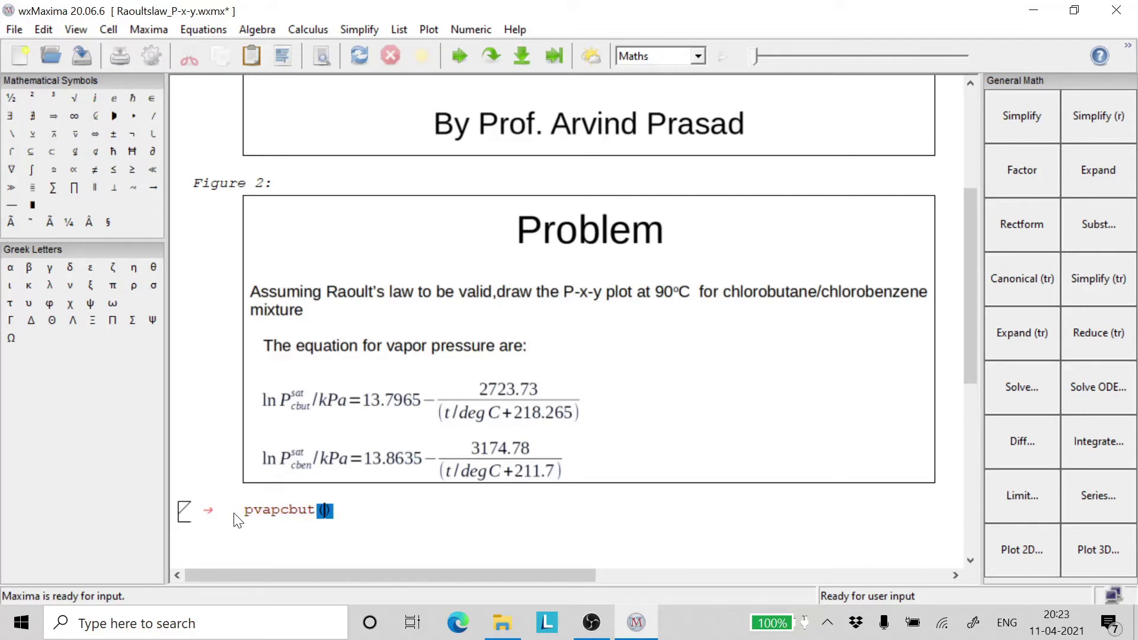
type("t")
type(":=%E")
key("BackSpace")
type("e^(")
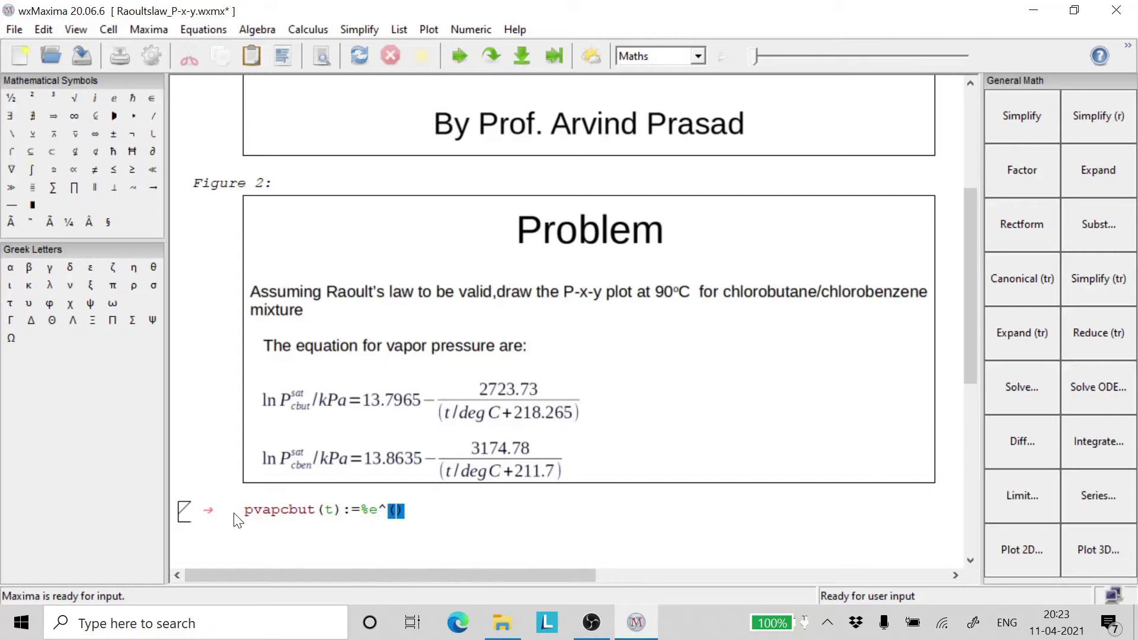
type("13.7965-27")
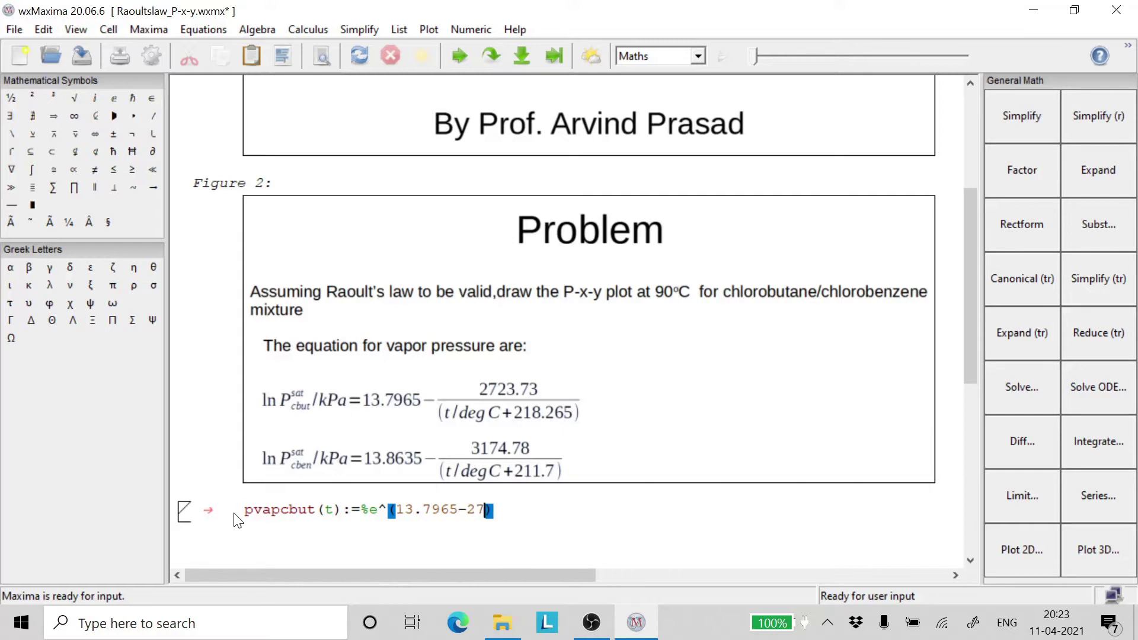
type("23.73/(")
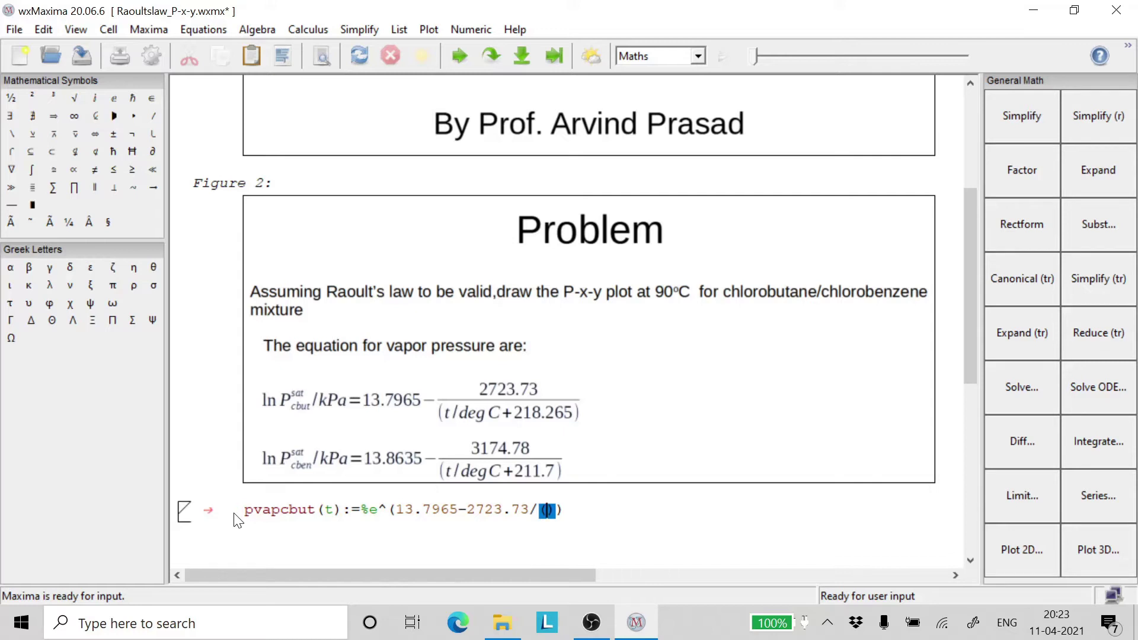
type("t-218.265")
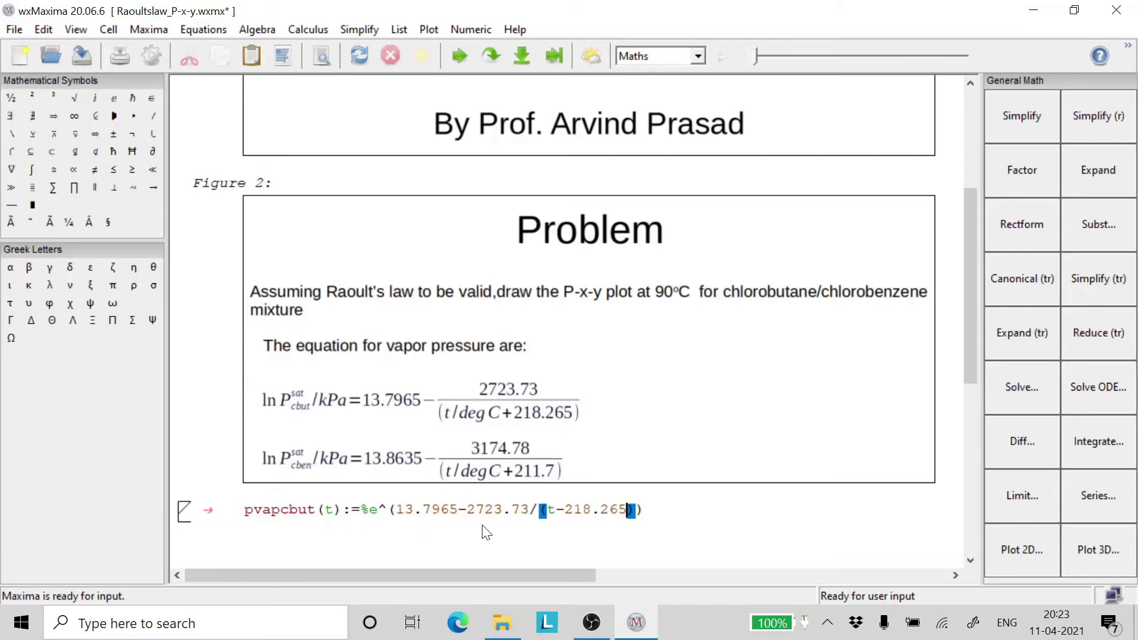
left_click(393, 513)
left_click(675, 515)
key("shift+Return")
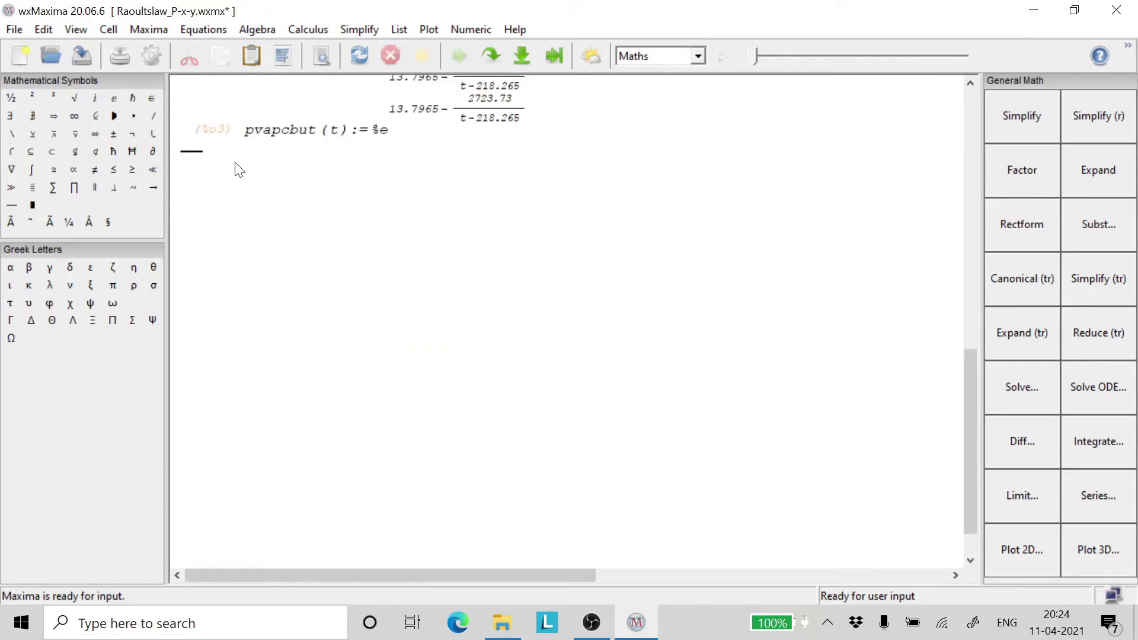
- Evaluate pvapcbut(90) to check the chlorobutane vapour pressure at 90 °C
scroll(282, 224, "up", 3)
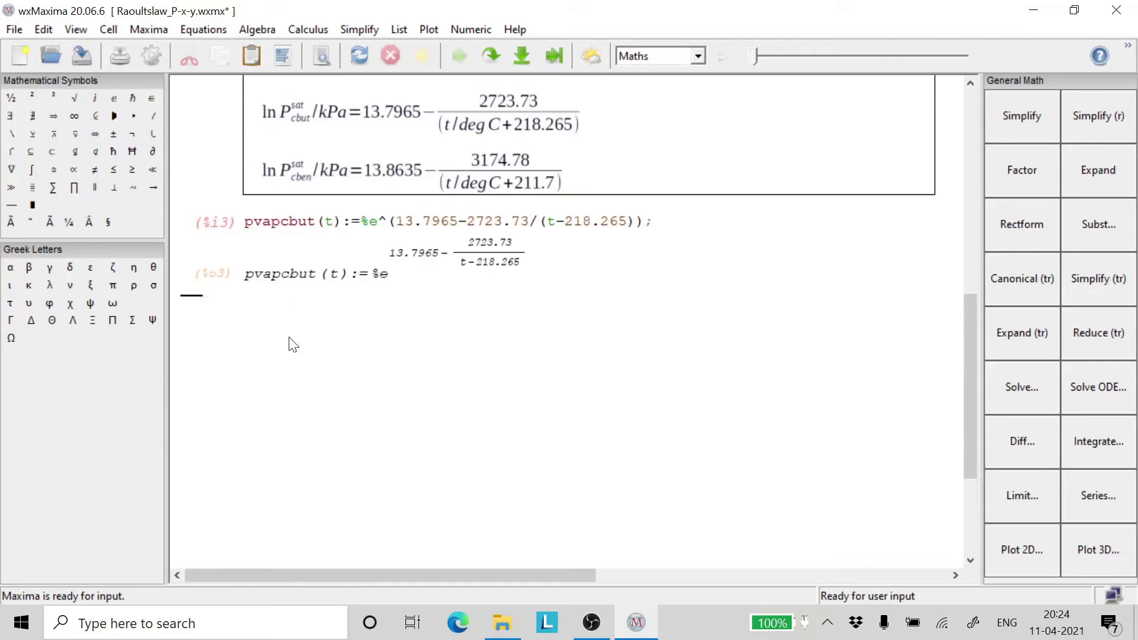
type("pu")
key("BackSpace")
type("v")
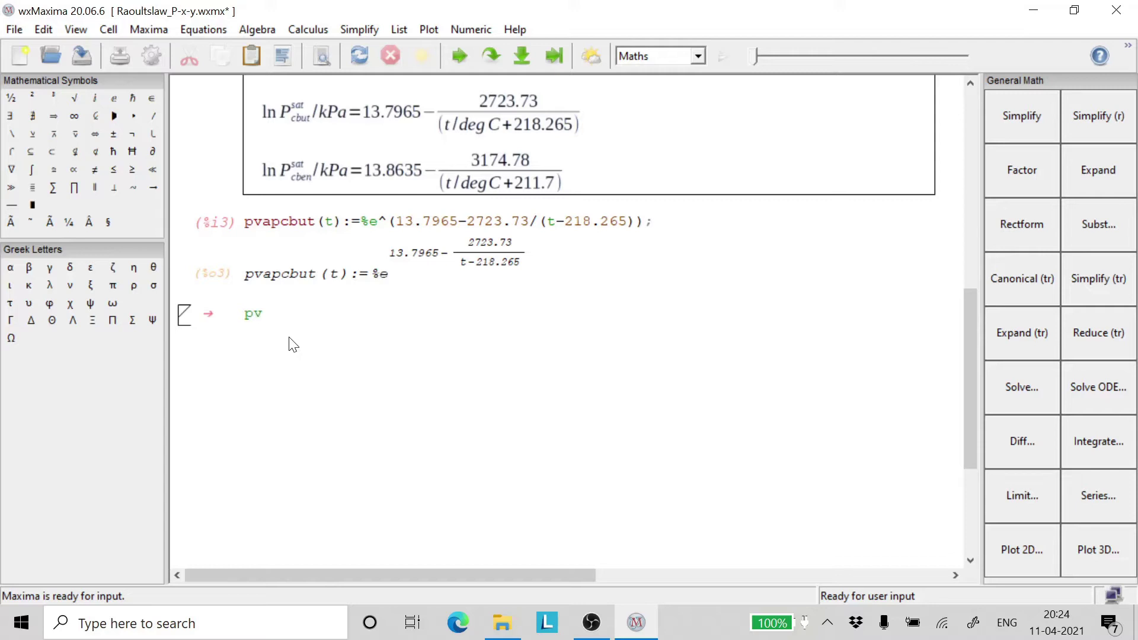
type("apcbut(")
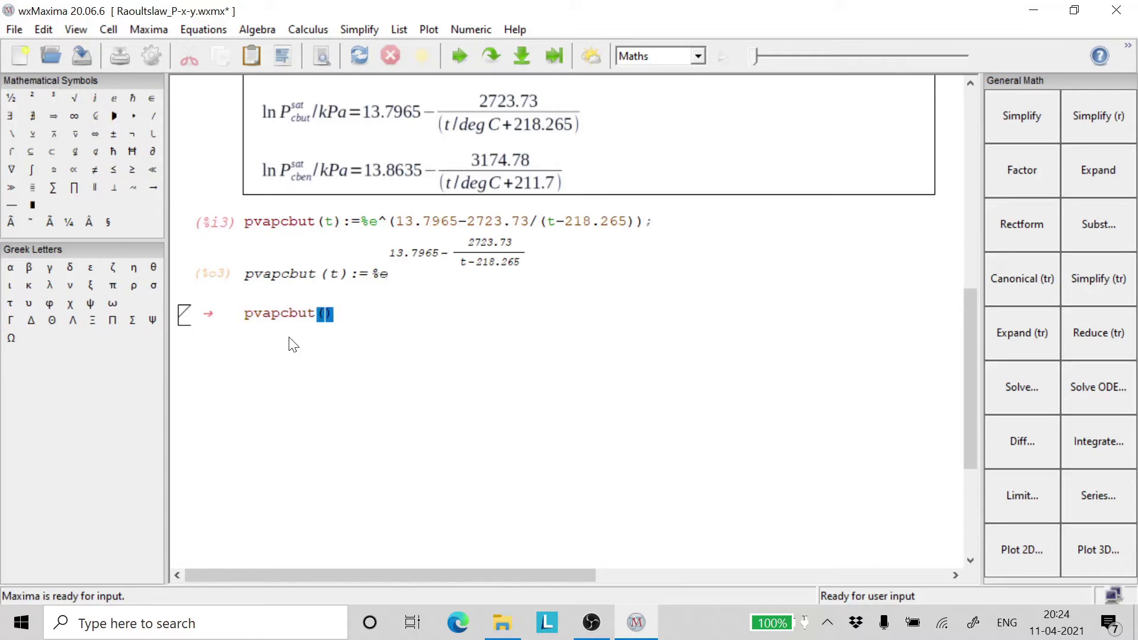
type("90")
left_click(377, 319)
key("shift+Return")
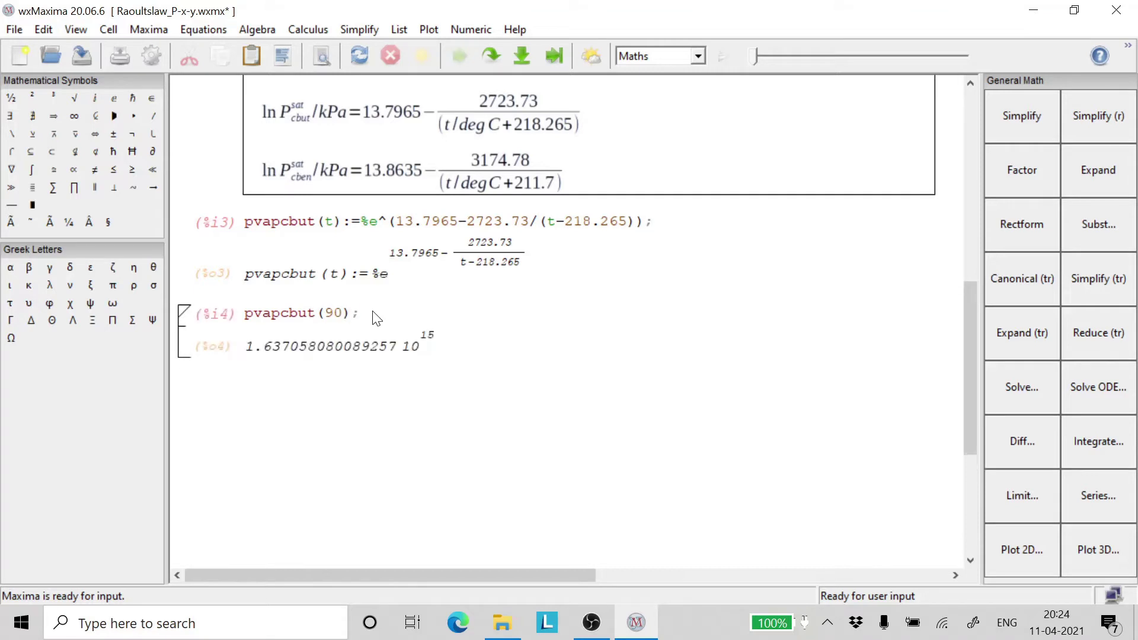
- Change the denominator to t+218.265 and re-evaluate all cells, giving pvapcbut(90)=142.711185194723
left_click(564, 227)
key("BackSpace")
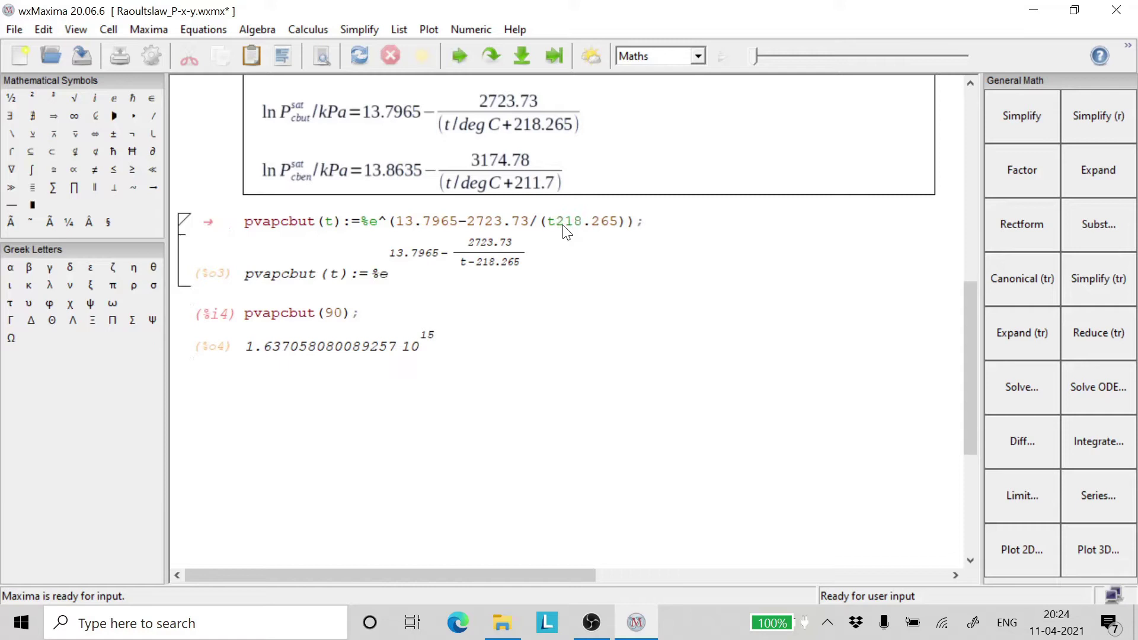
type("+")
left_click(667, 236)
key("shift+Return")
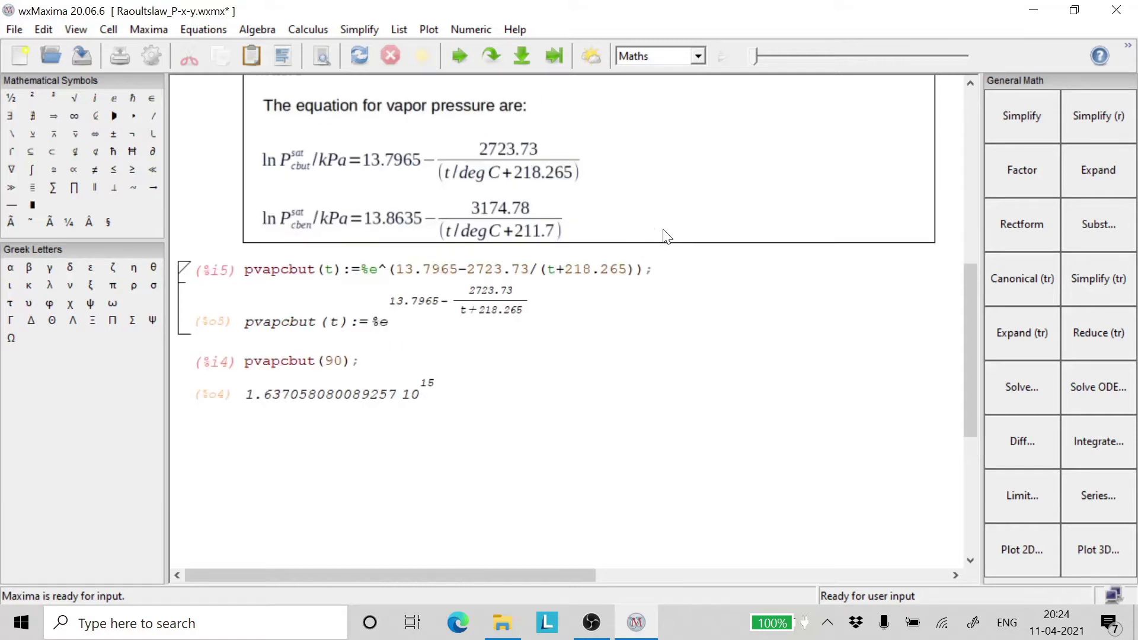
left_click(382, 372)
key("shift+Return")
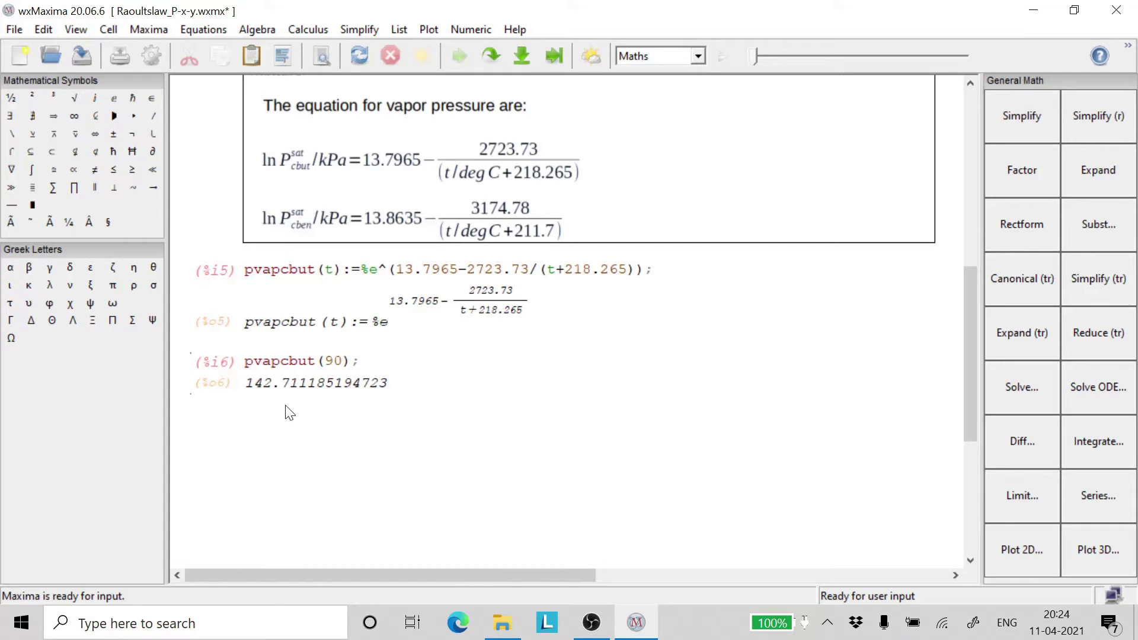
left_click(113, 30)
left_click(140, 66)
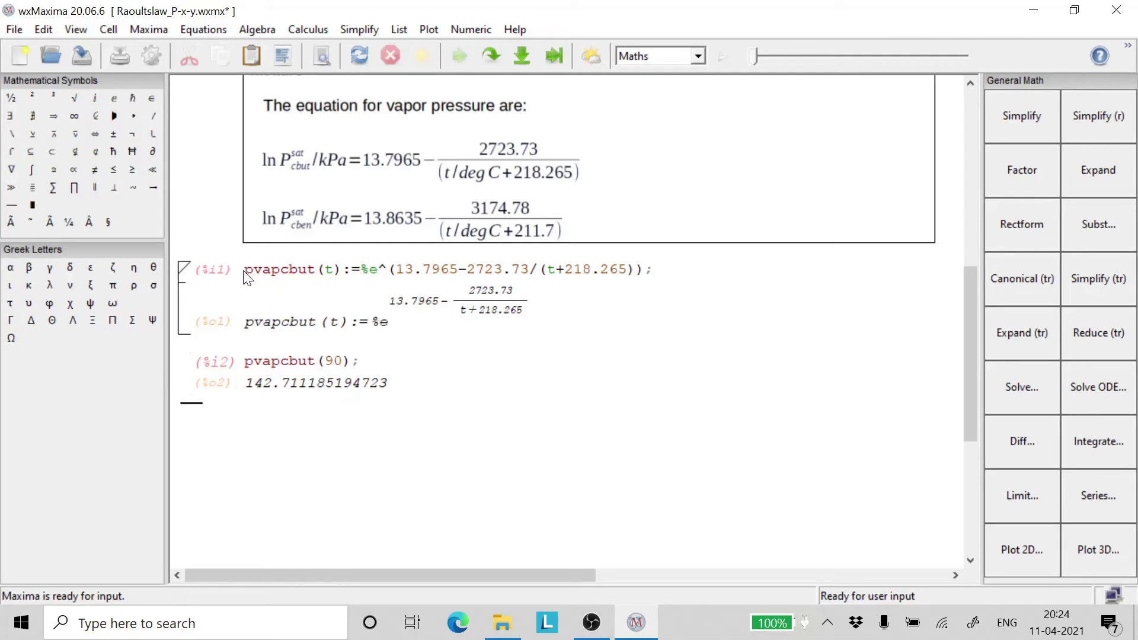
- Copy the pvapcbut definition into a new cell and rename it pvapcben
left_click_drag(246, 271, 655, 288)
key("ctrl+c")
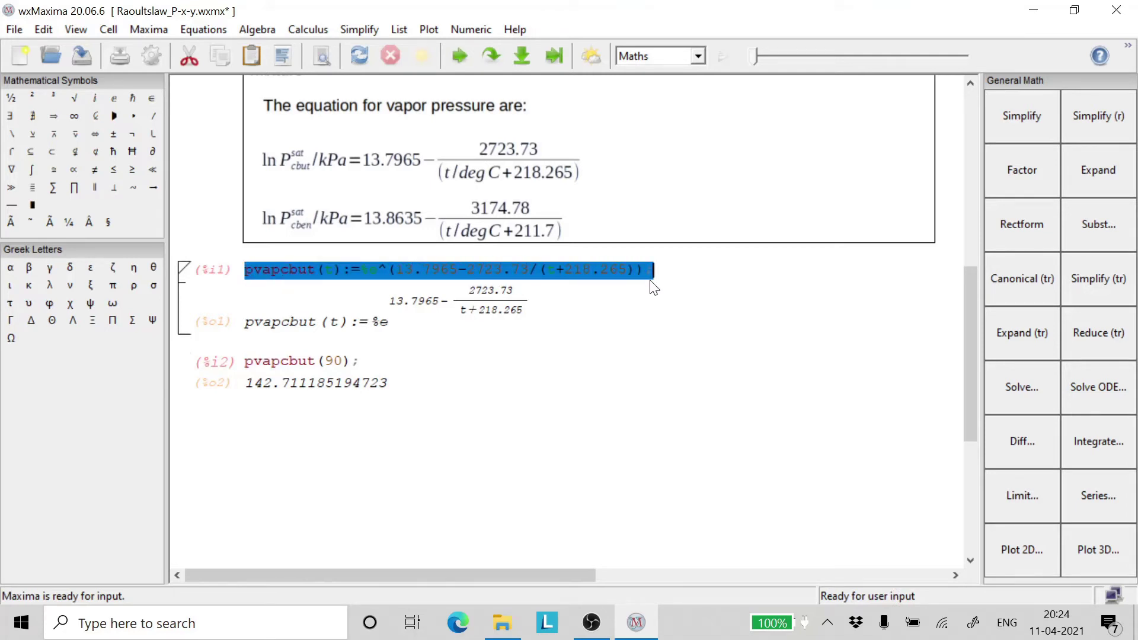
left_click(197, 421)
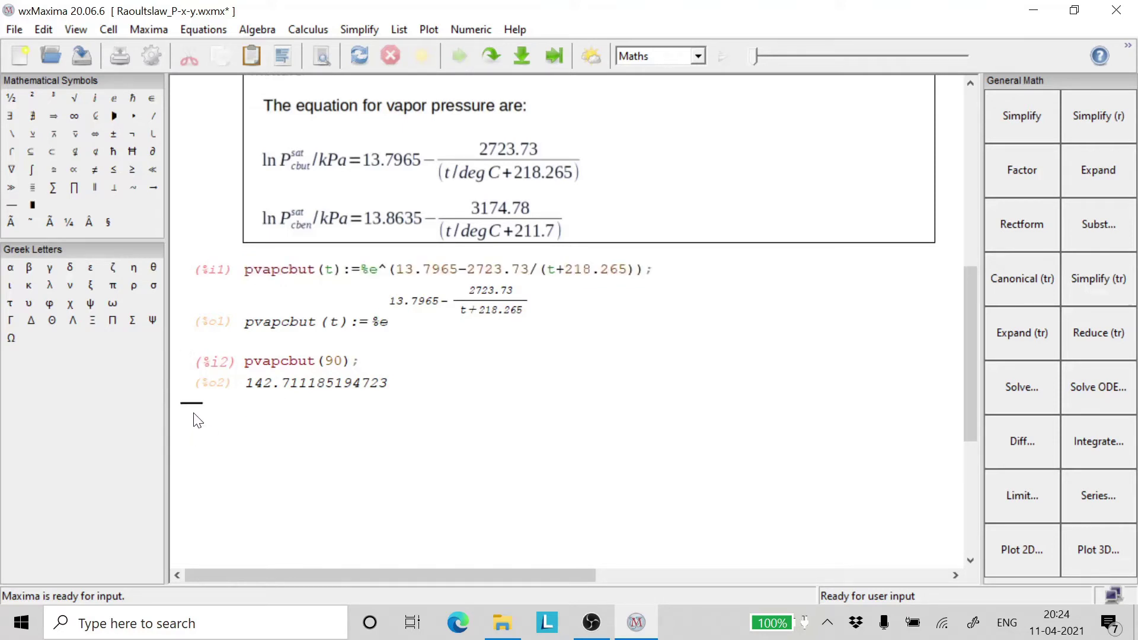
key("ctrl+v")
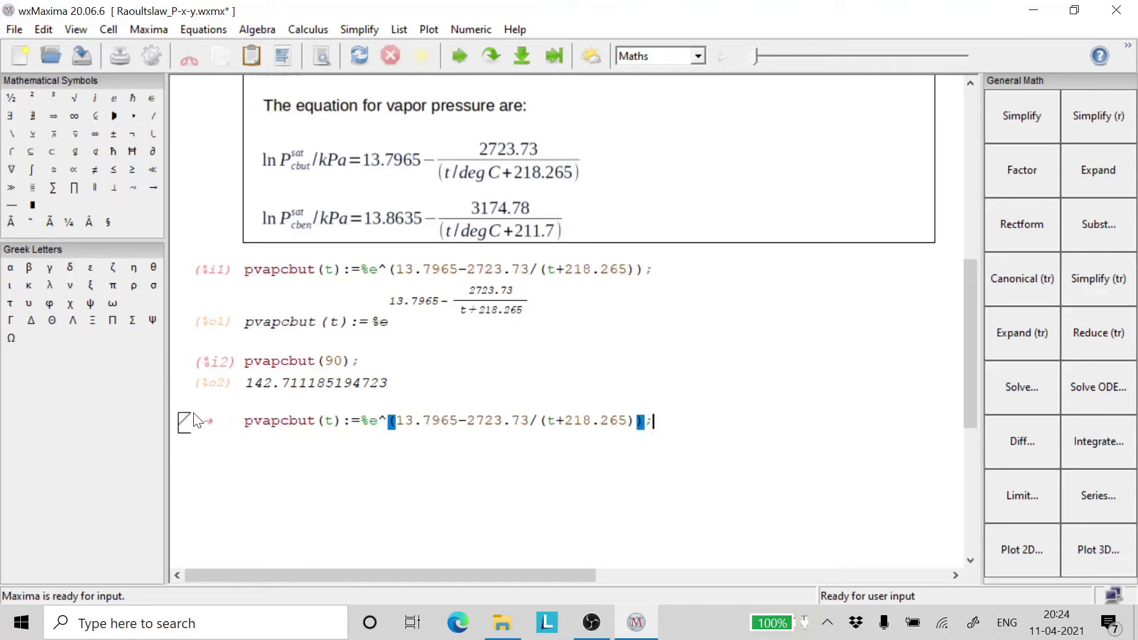
left_click(315, 422)
key("BackSpace")
key("BackSpace")
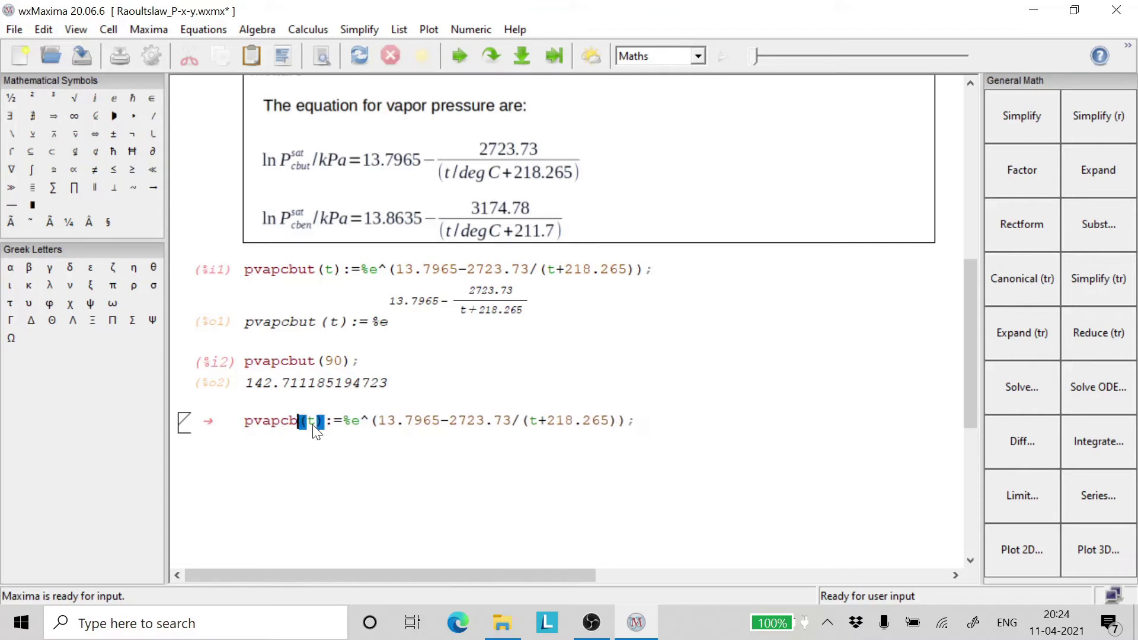
type("en")
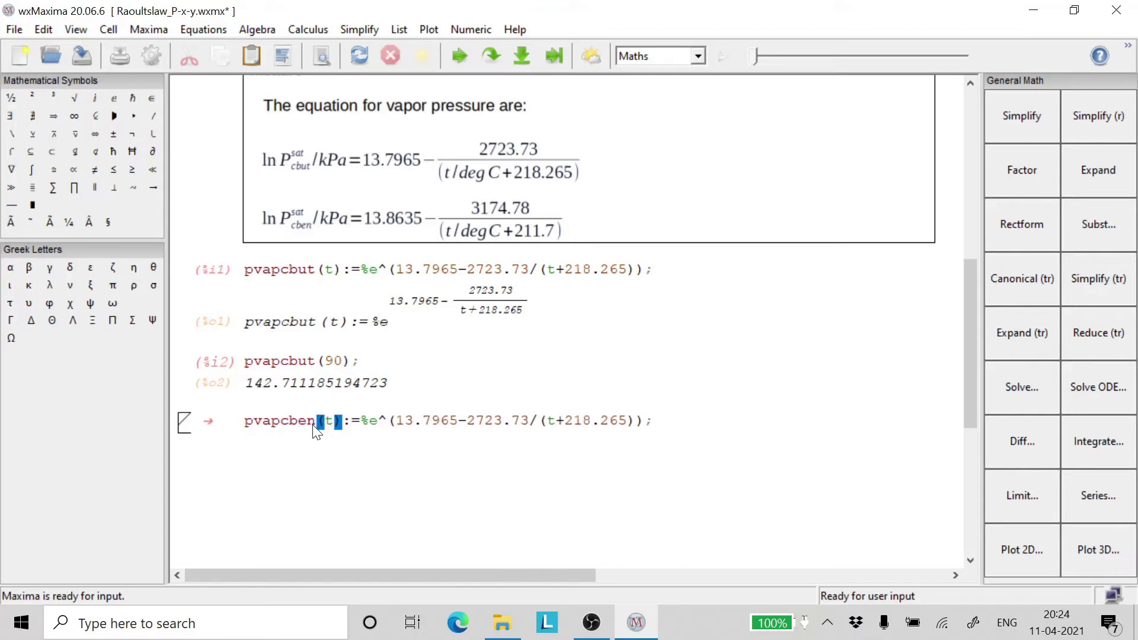
- Change the constants to 13.8635, 3174.78 and t+211.7, then evaluate pvapcben
left_click(456, 425)
key("BackSpace")
key("BackSpace")
key("BackSpace")
key("BackSpace")
key("BackSpace")
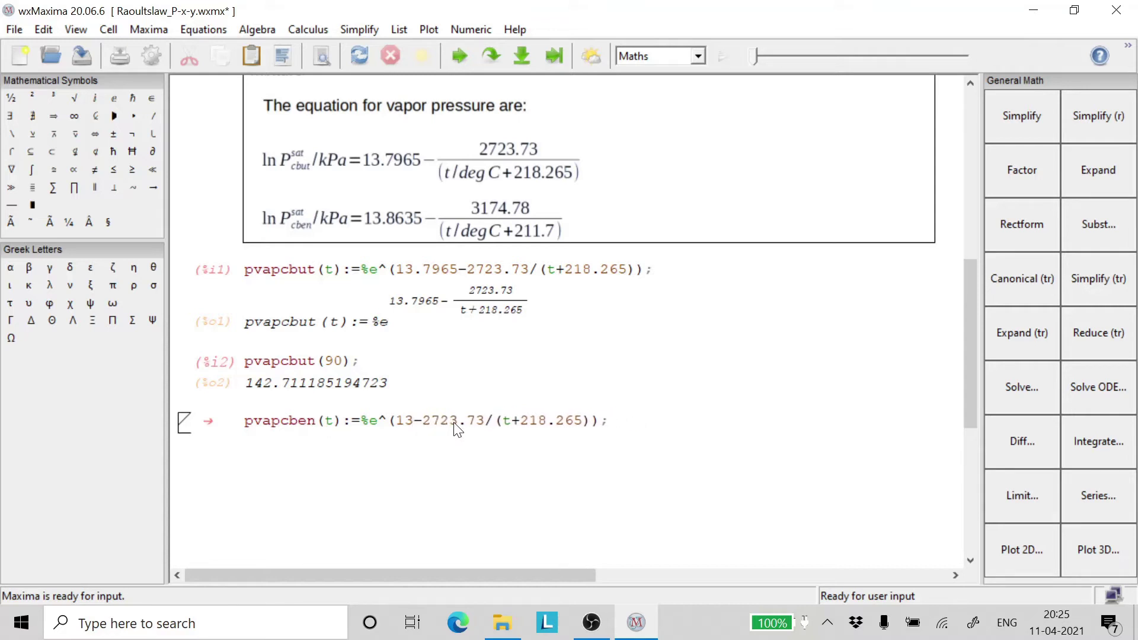
type(".")
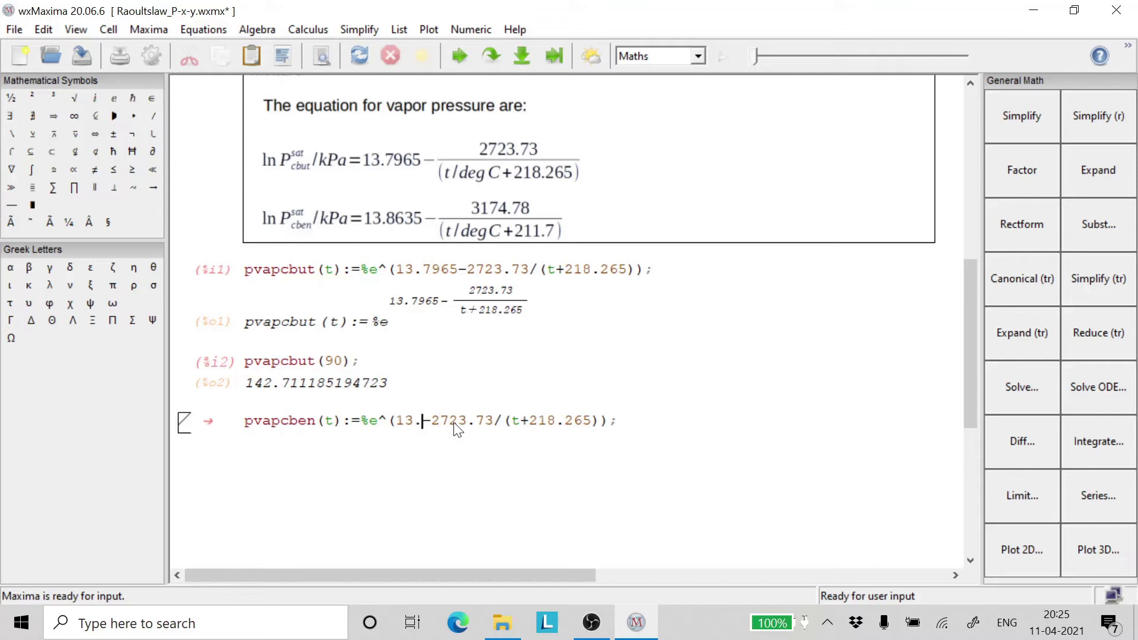
type("8635")
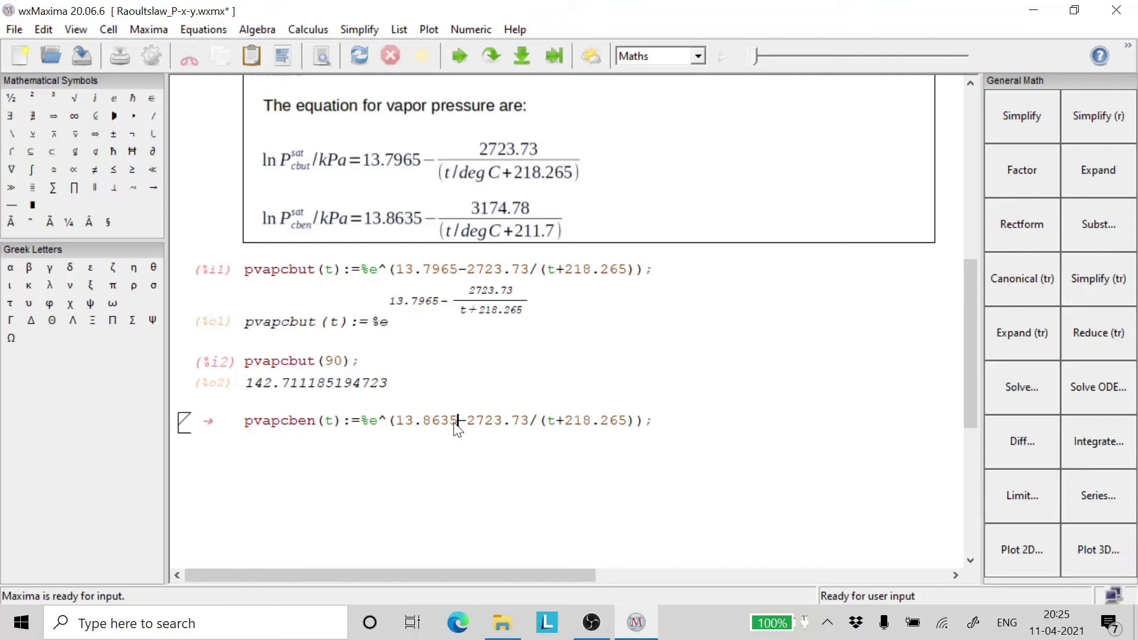
left_click(530, 424)
key("BackSpace")
key("BackSpace")
key("BackSpace")
key("BackSpace")
key("BackSpace")
key("BackSpace")
key("BackSpace")
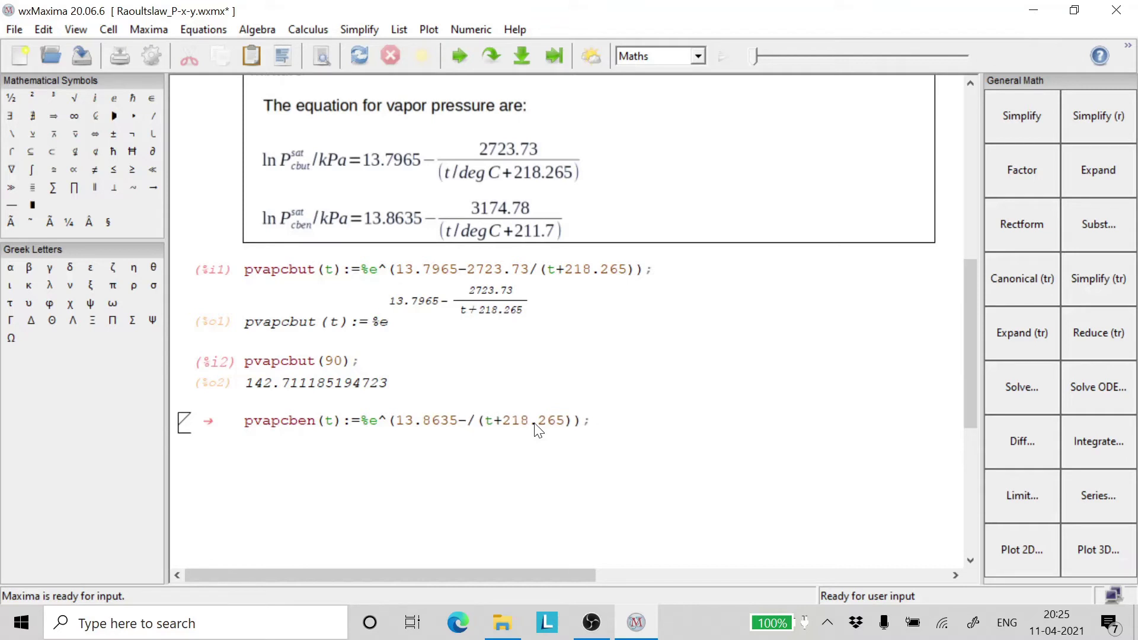
type("3")
type("1")
type("74")
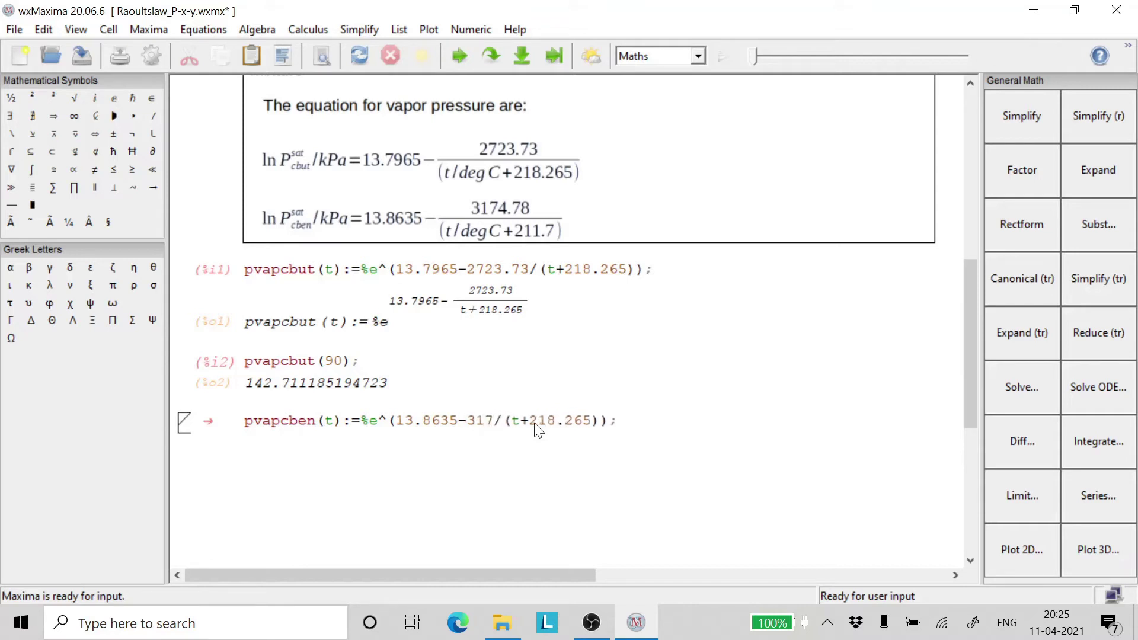
type(".78")
left_click(628, 422)
key("BackSpace")
key("BackSpace")
key("BackSpace")
key("BackSpace")
key("BackSpace")
key("BackSpace")
key("BackSpace")
type("211.")
type("7")
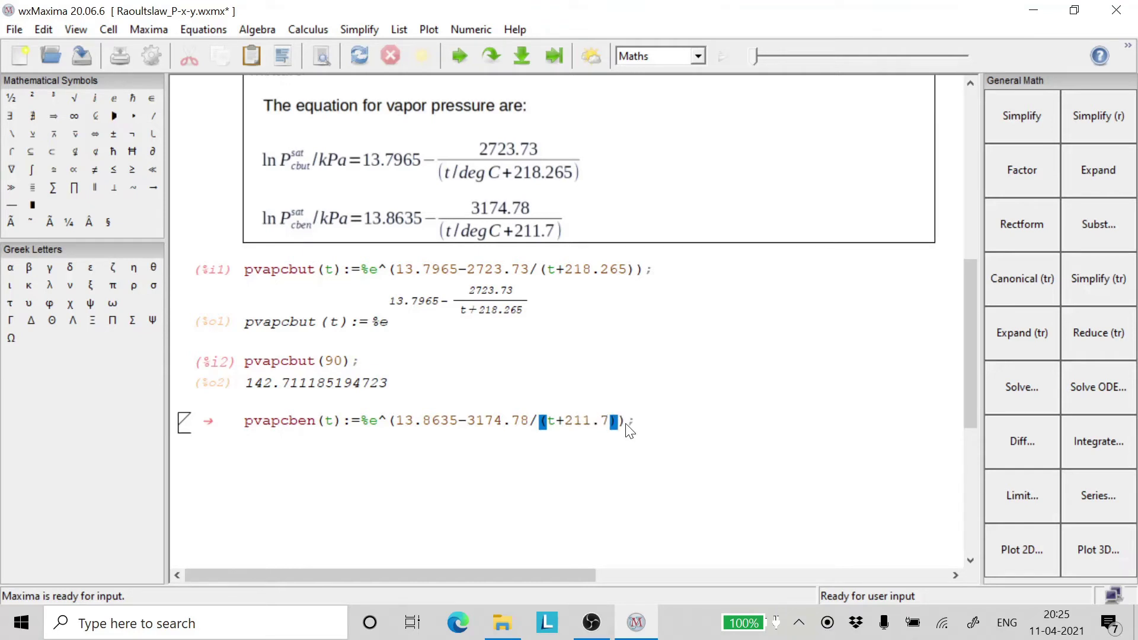
key("Right")
key("shift+Return")
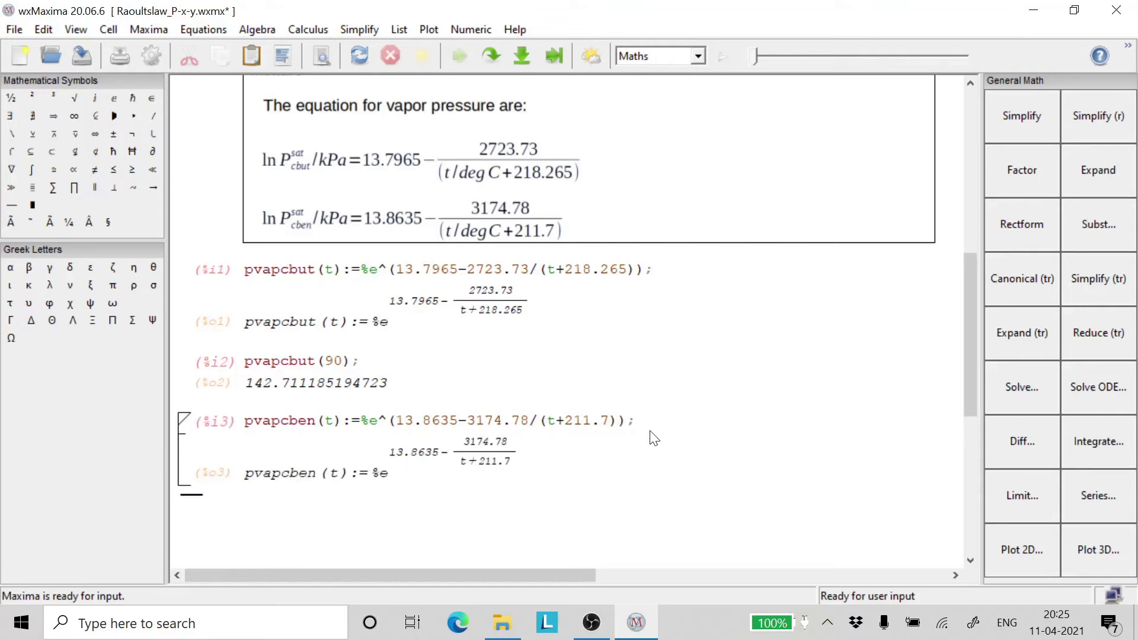
- Evaluate pvapcben(90), getting 28.23409139222202 kPa
type("pvap")
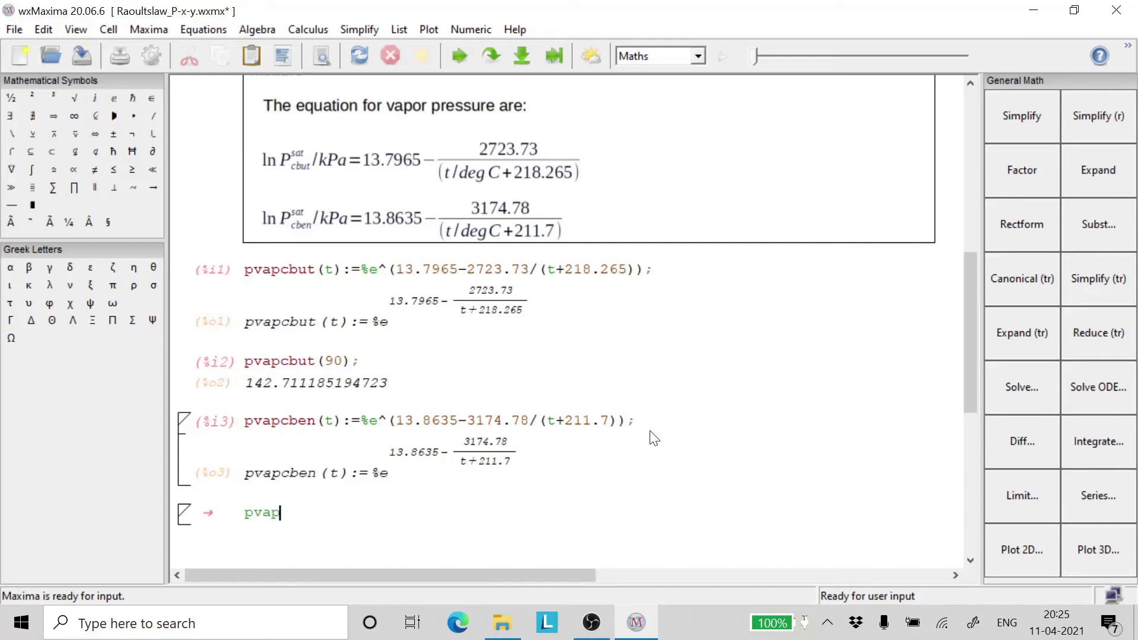
type("cben(")
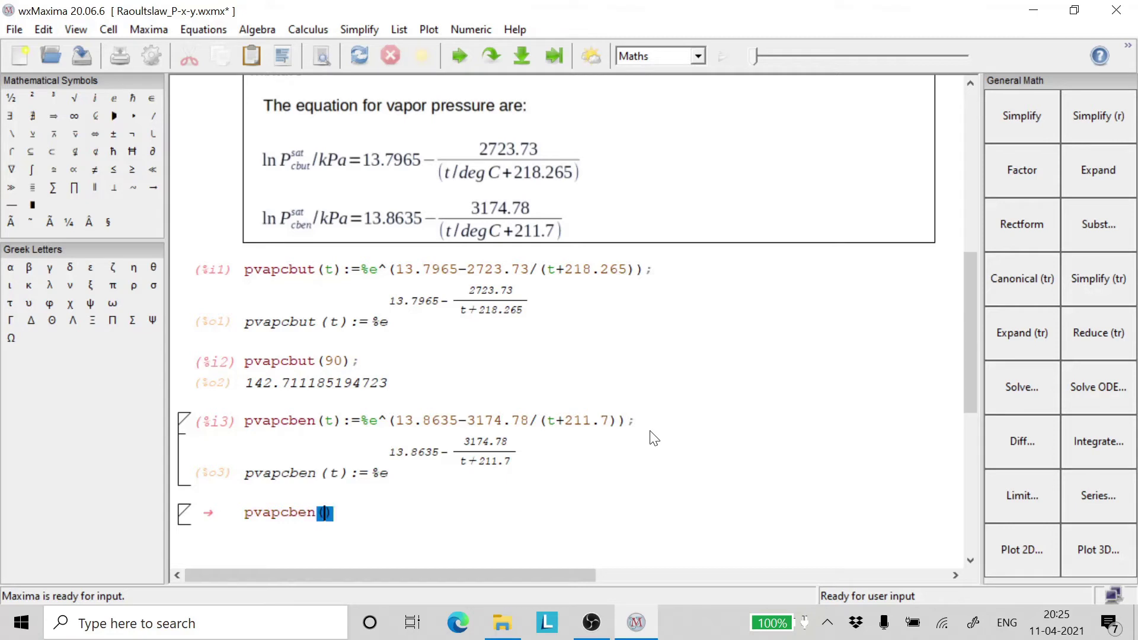
type("90")
key("shift+Return")
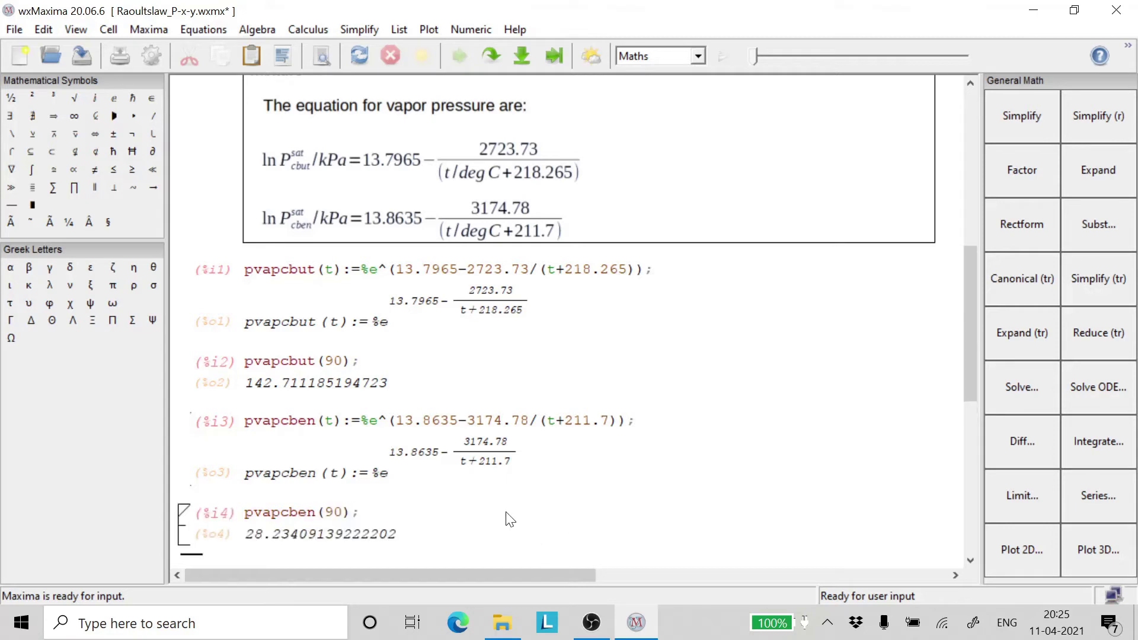
scroll(480, 511, "down", 2)
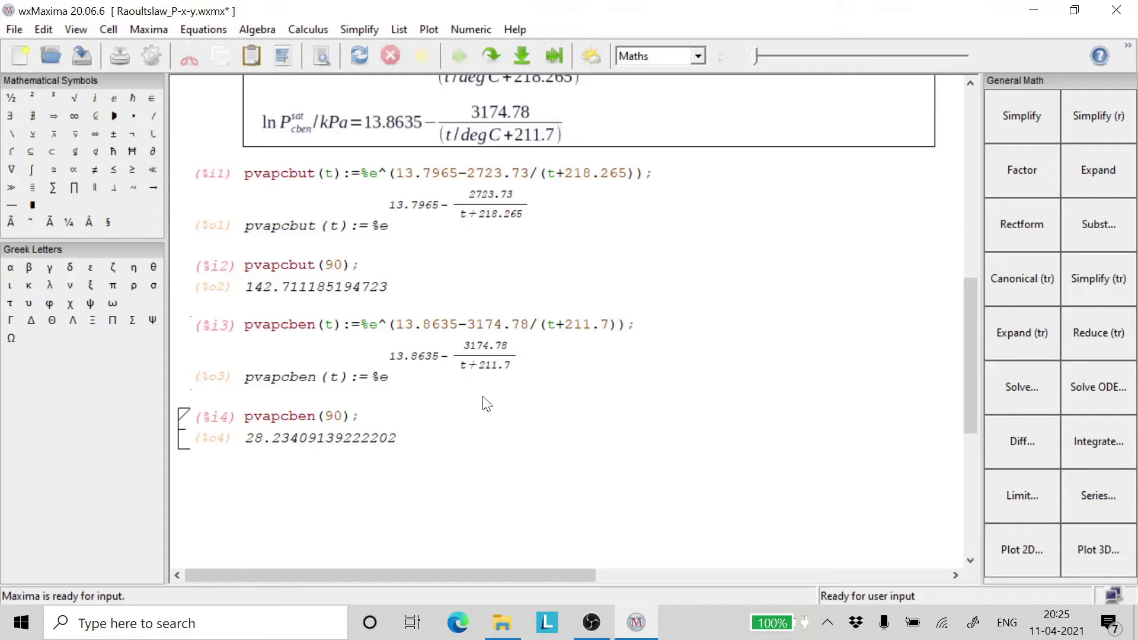
scroll(504, 377, "up", 2)
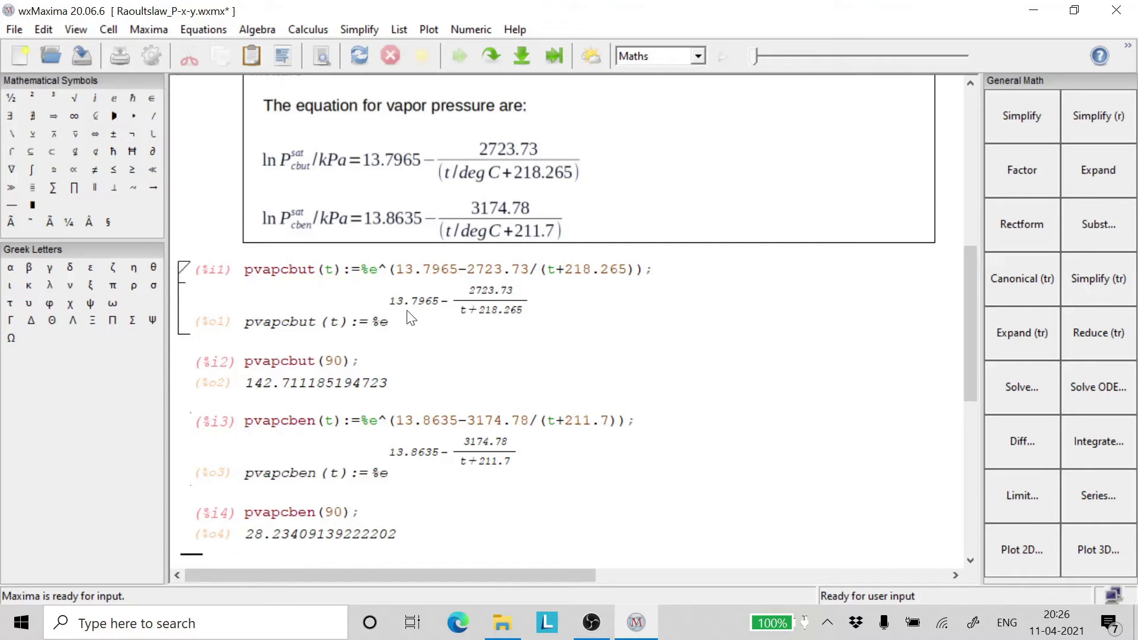
scroll(421, 344, "down", 2)
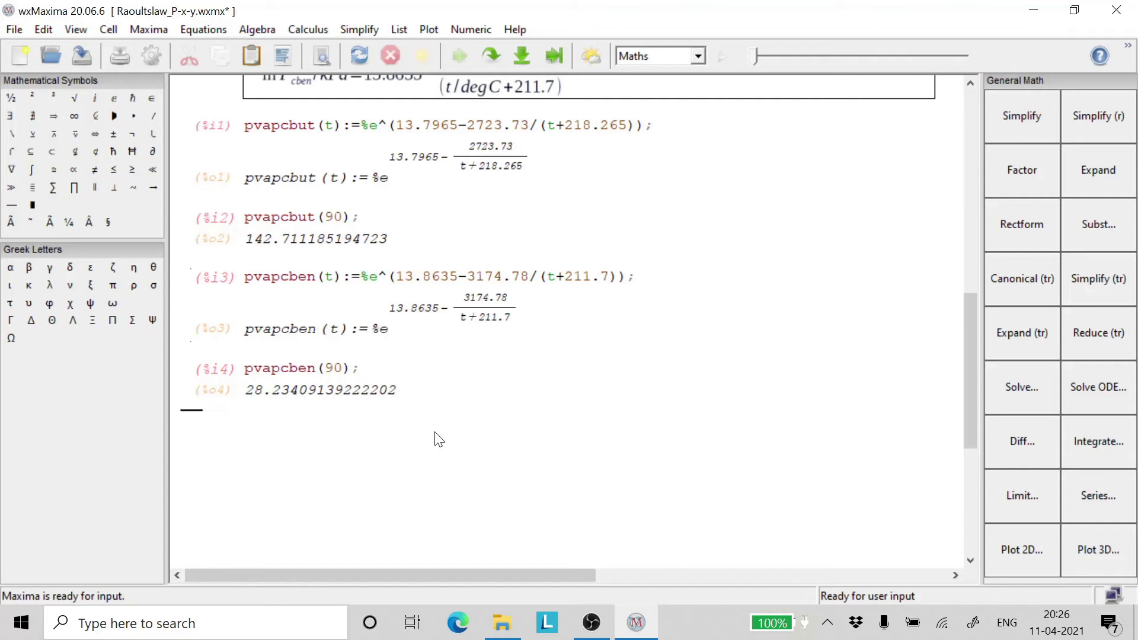
- Define Px(x):=x*pvapcbut(90)+(1-x)*pvapcben(90) and evaluate it
type("E")
type("(")
type("x")
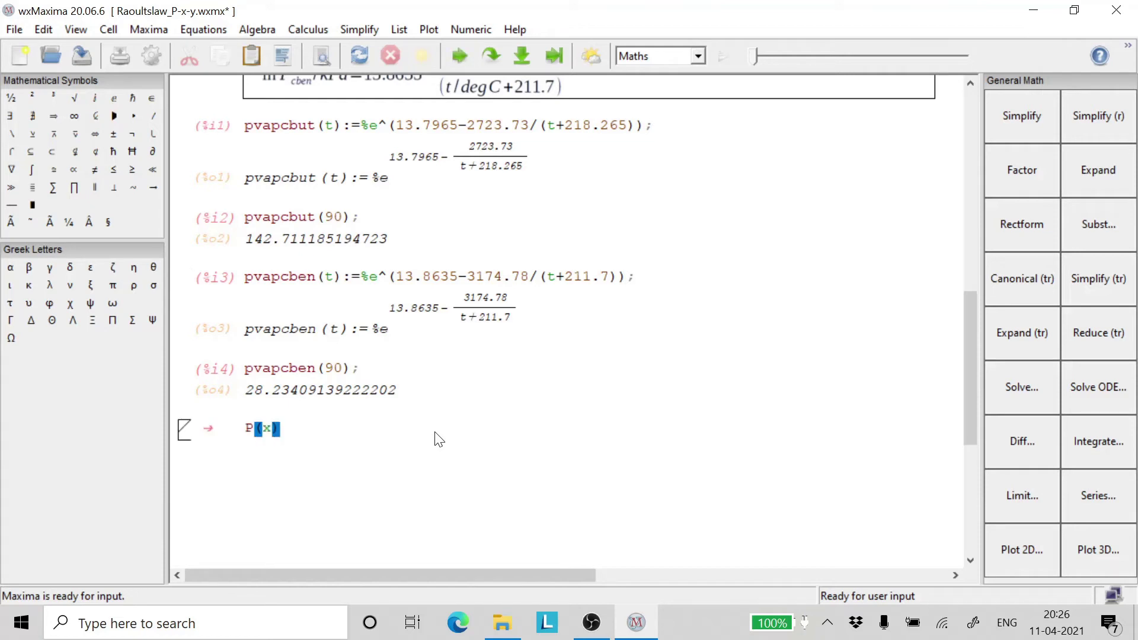
type("=x")
type("*pvap")
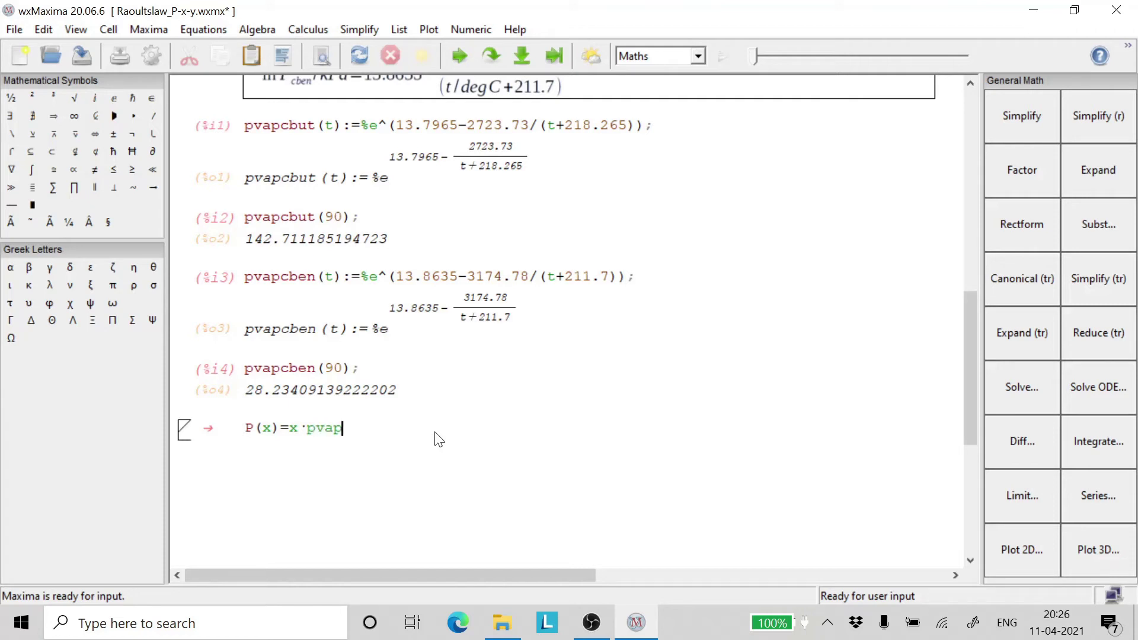
type("cbut")
type("(90)")
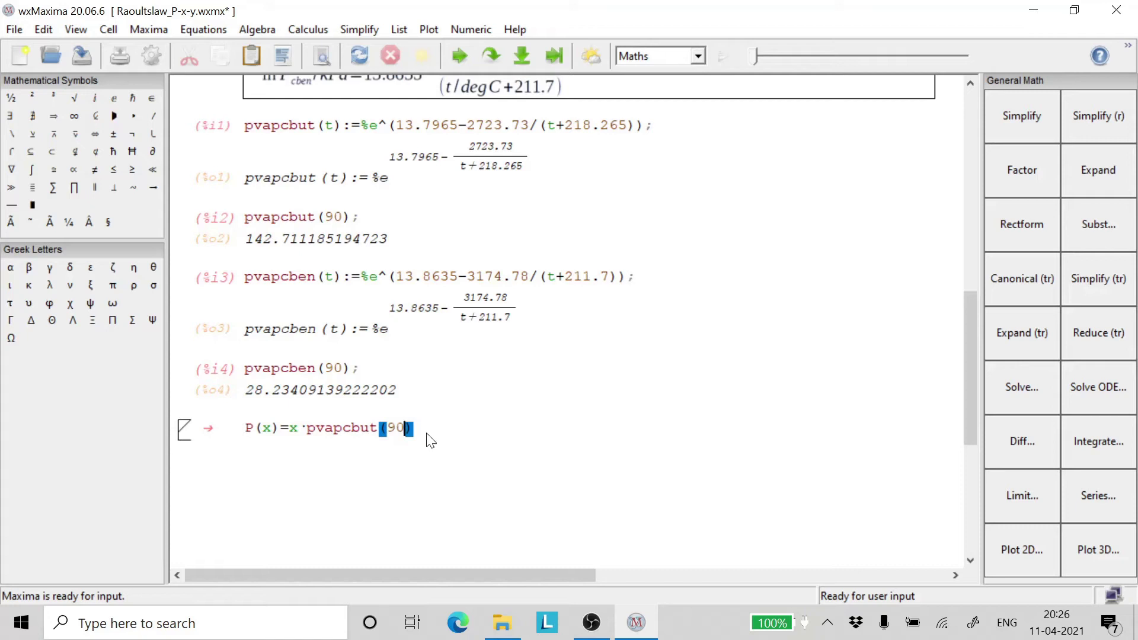
type("+")
type("(")
type("1-")
type("x)")
type("*")
type("p")
type("vap")
type("cb")
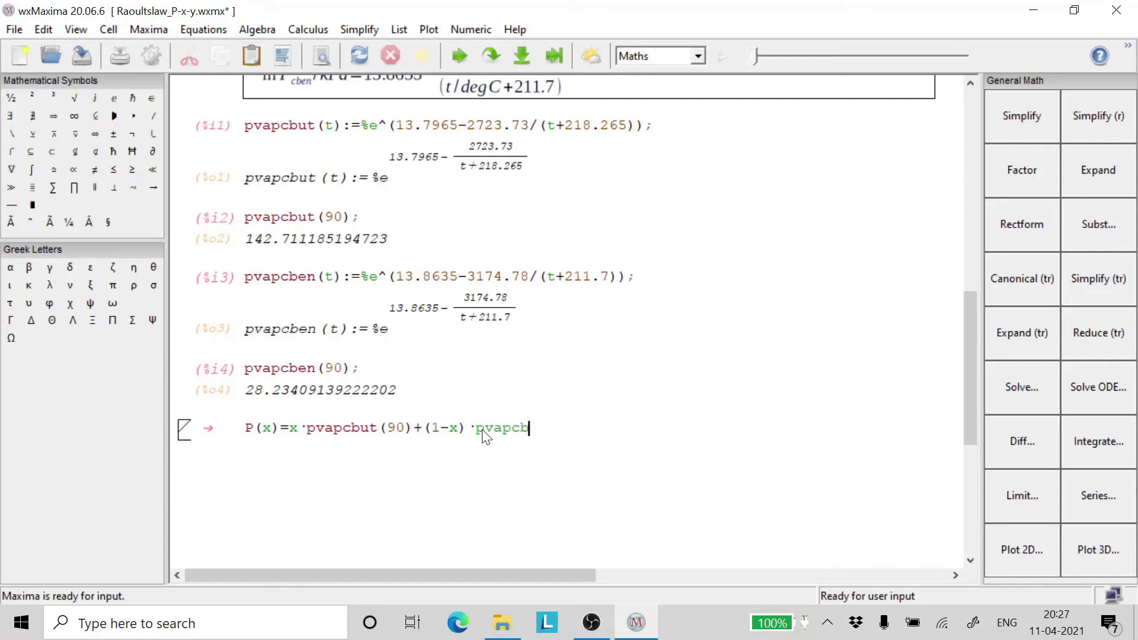
type("en(90)")
key("shift+Return")
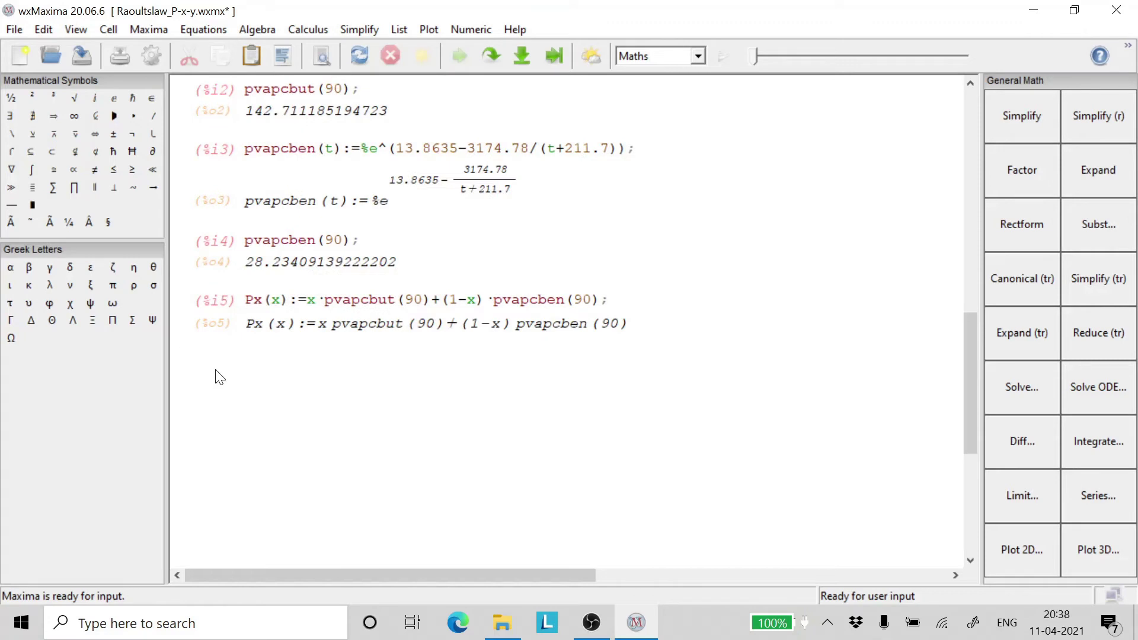
- Define Py(x):=1/((x/pvapcbut(90))+(1-x)/pvapcben(90)) and evaluate it
type("E")
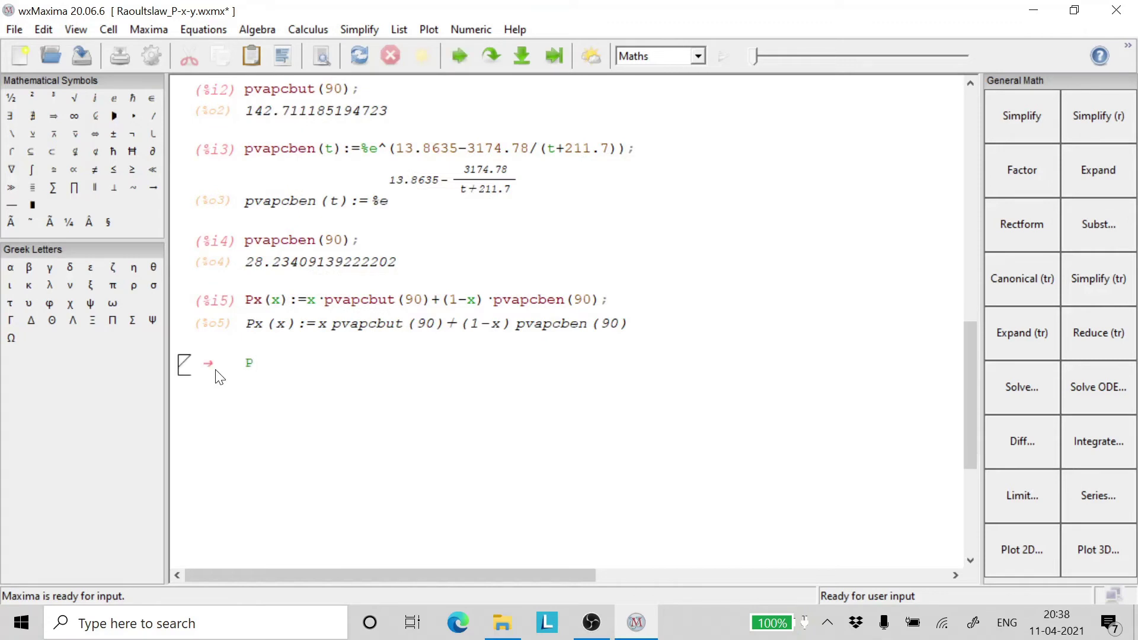
type("y(x):=1/(")
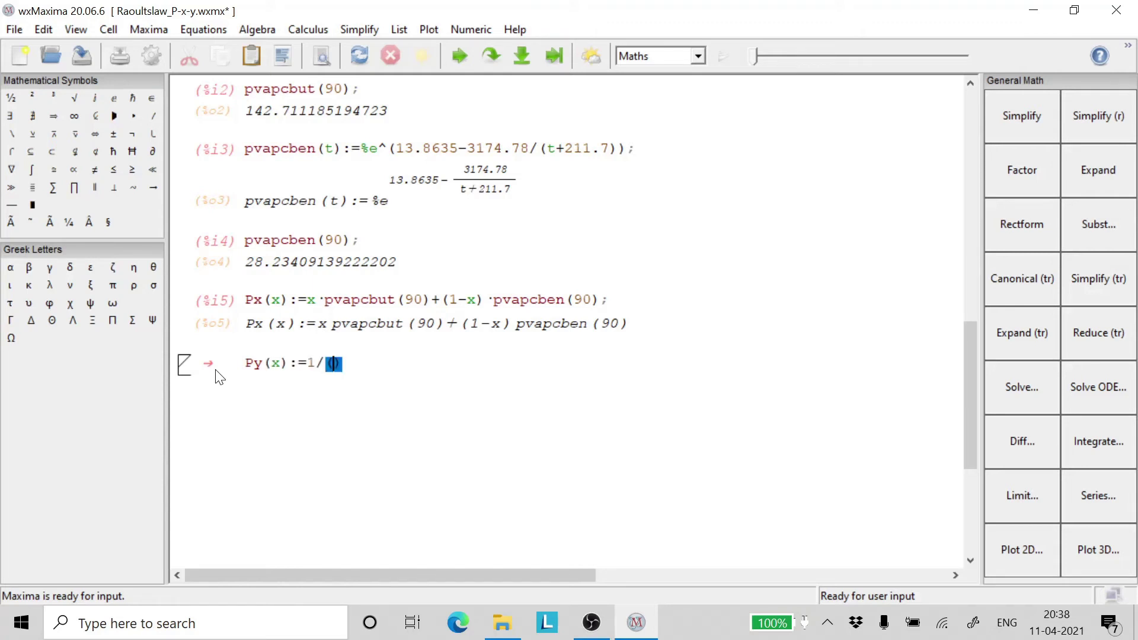
type("(x/pv")
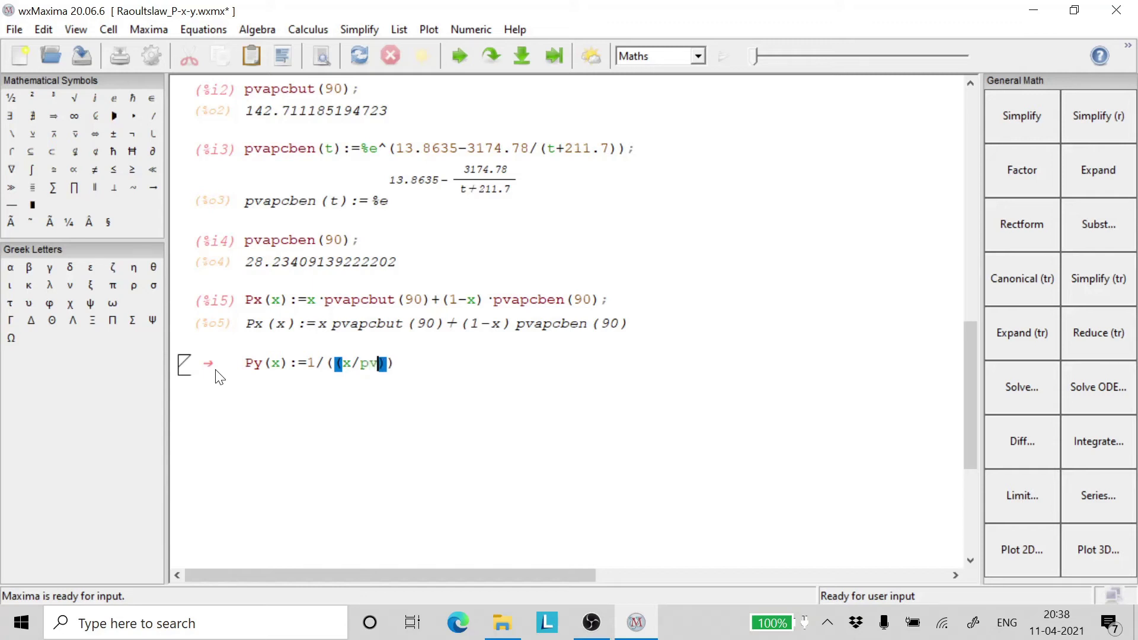
type("apcbut(90")
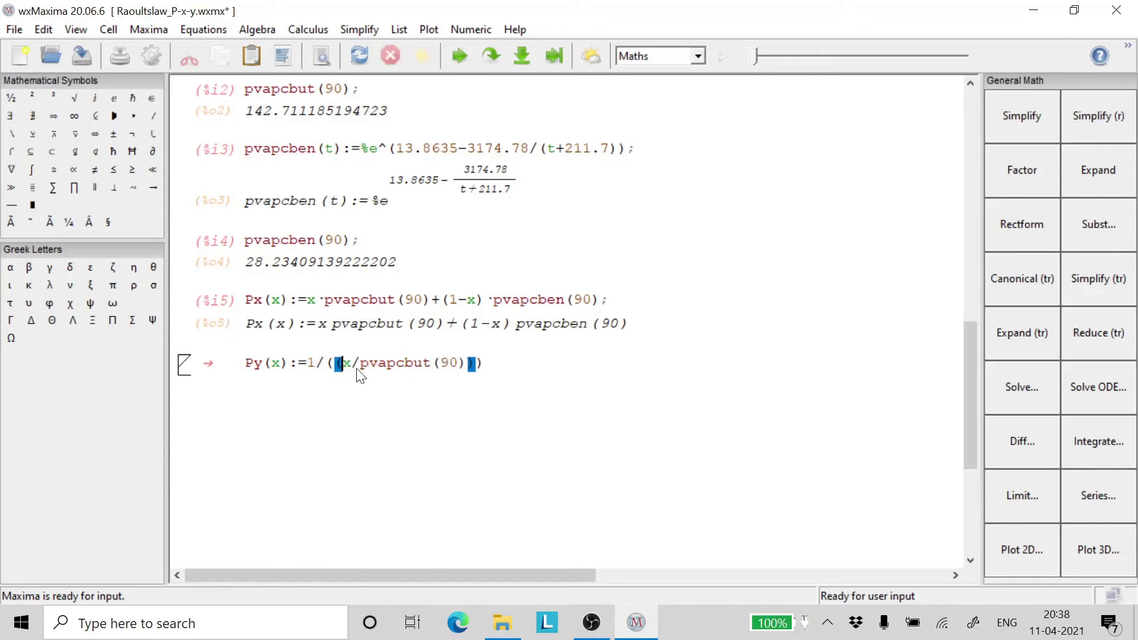
left_click(479, 368)
type("+")
type("(")
type("1")
type("-x")
type(")")
type("/")
type("pvap")
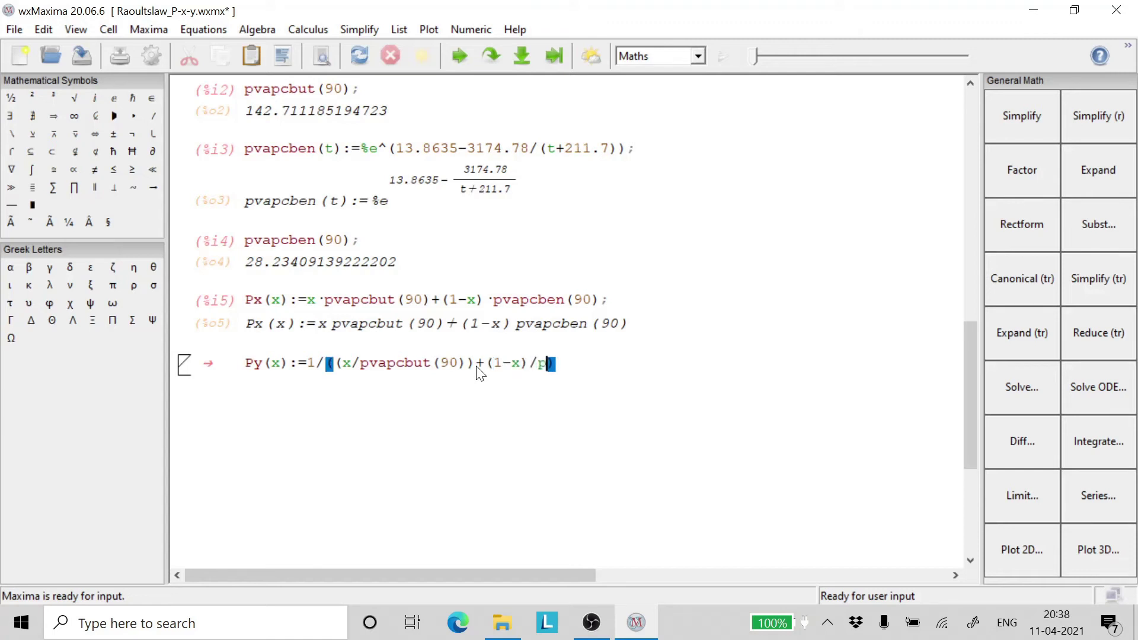
type("cben")
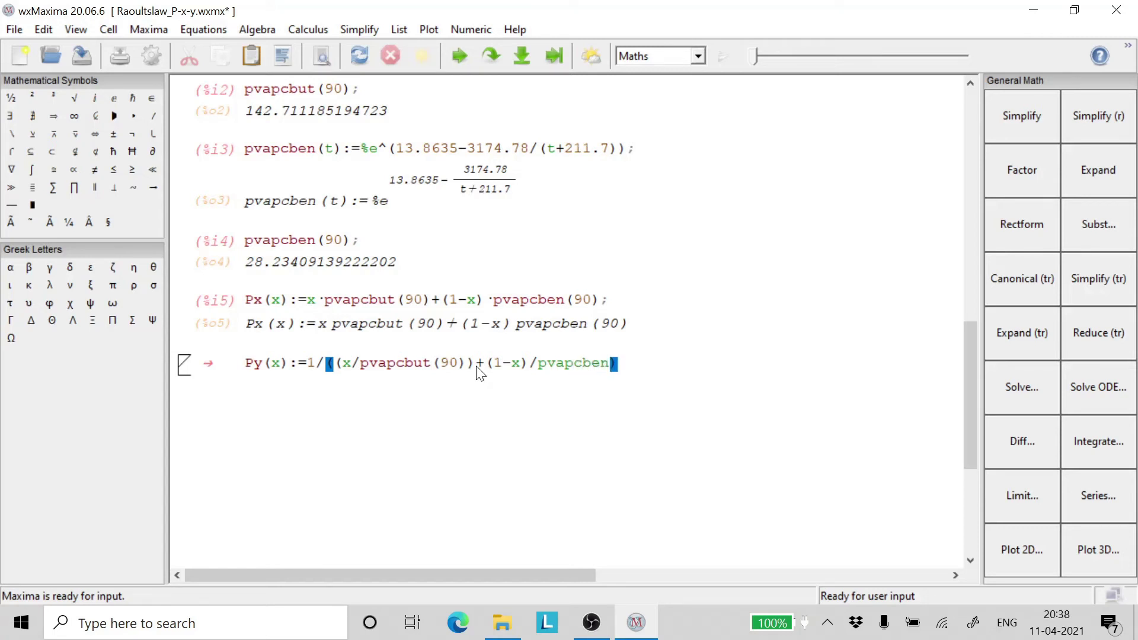
type("(90")
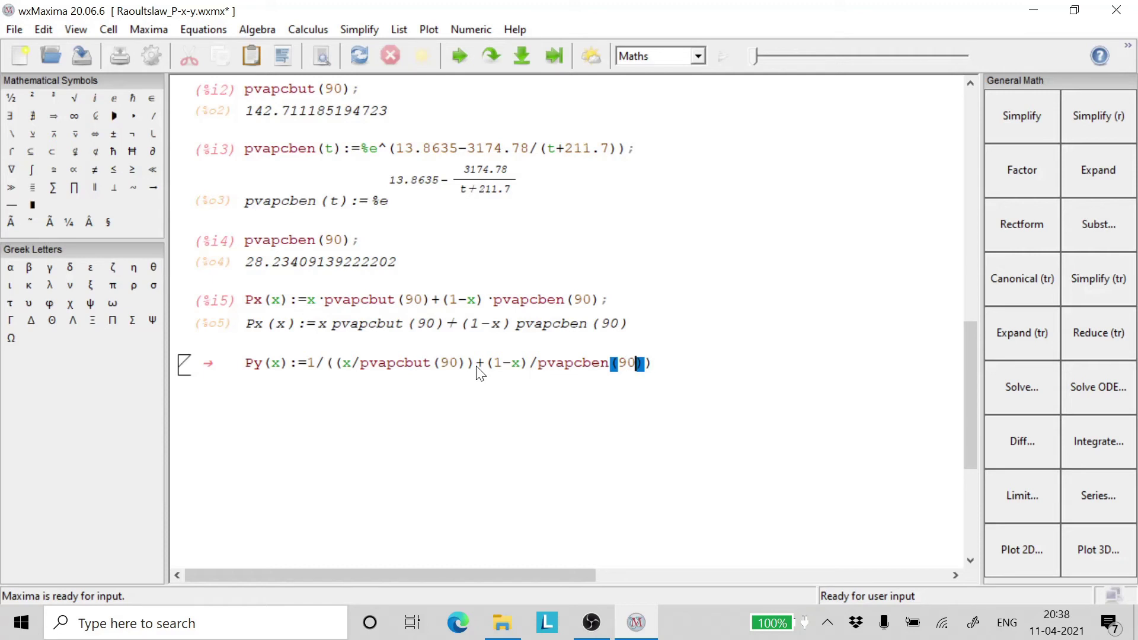
key("End")
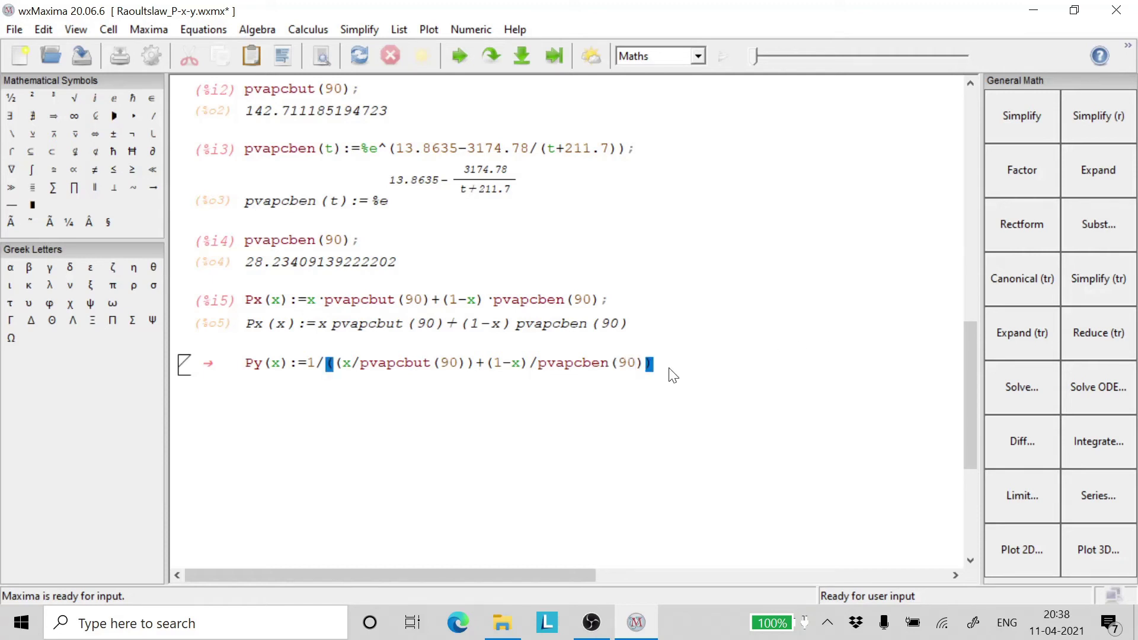
key("shift+Return")
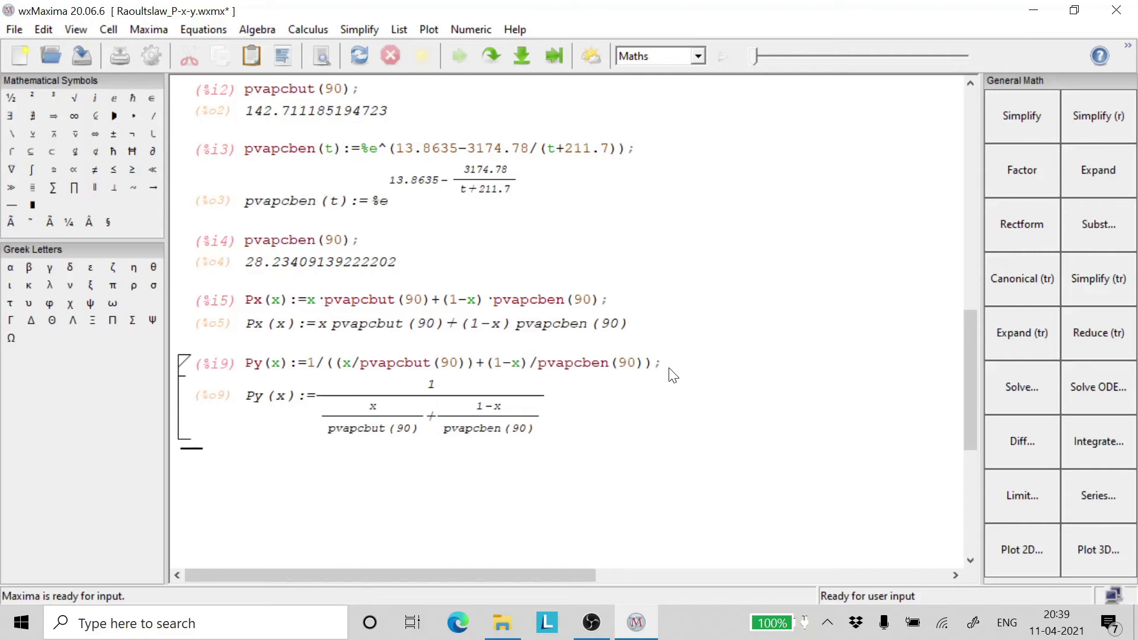
- Evaluate Py(0.1) = 30.69643417926211 and Px(0.1) = 39.68180077247212
type("Py(0.1")
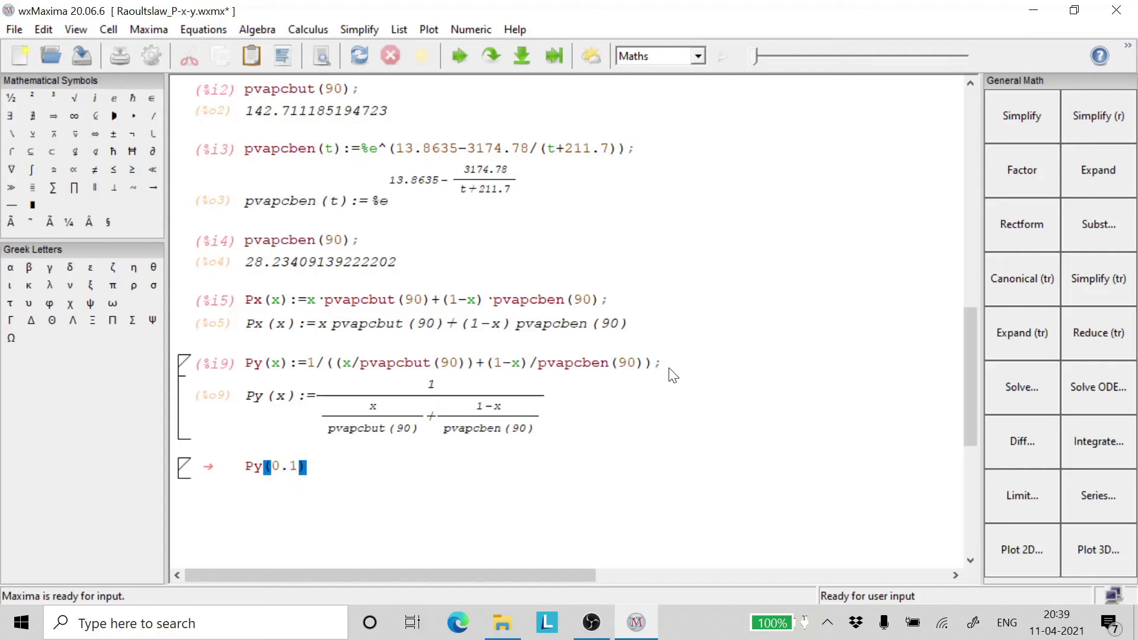
type(")")
key("shift+Return")
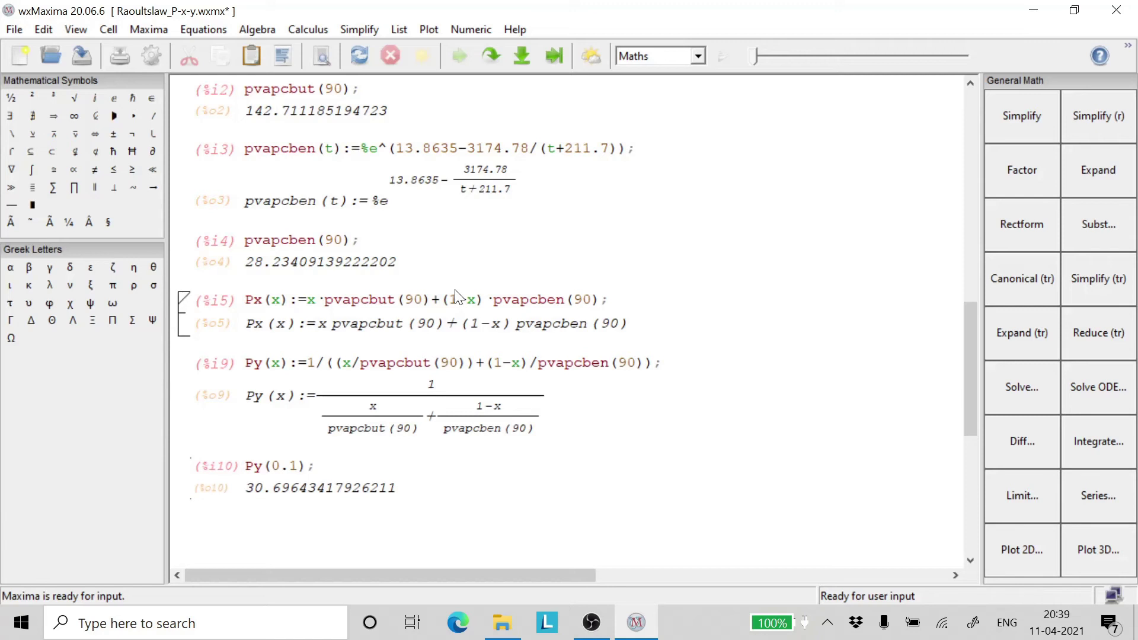
type("E")
type("x(")
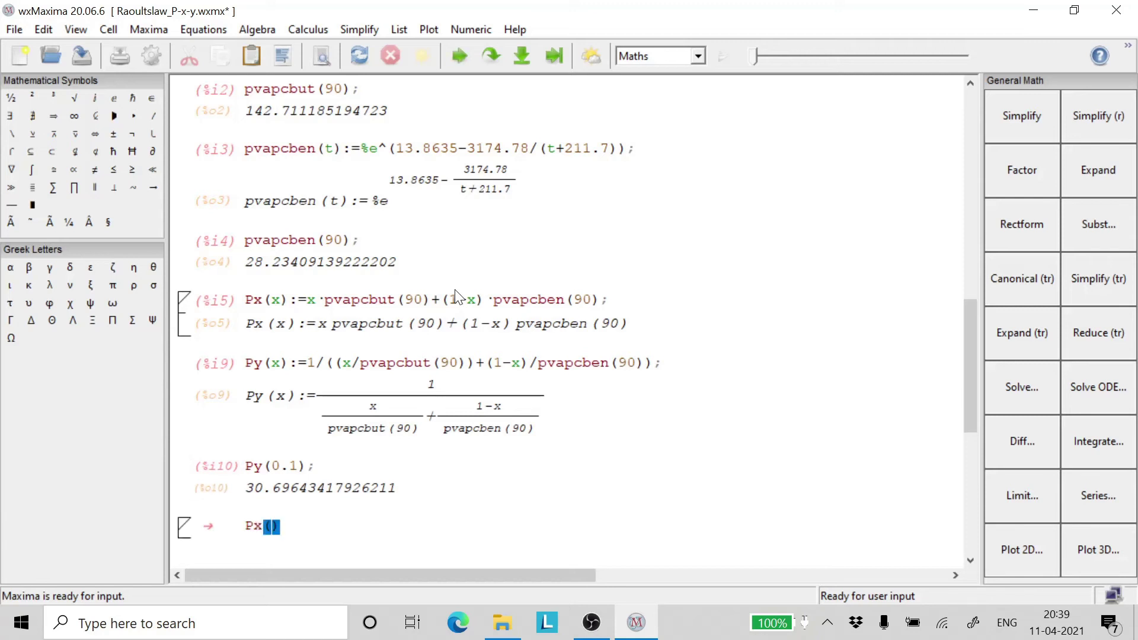
type("0.1)")
key("shift+Return")
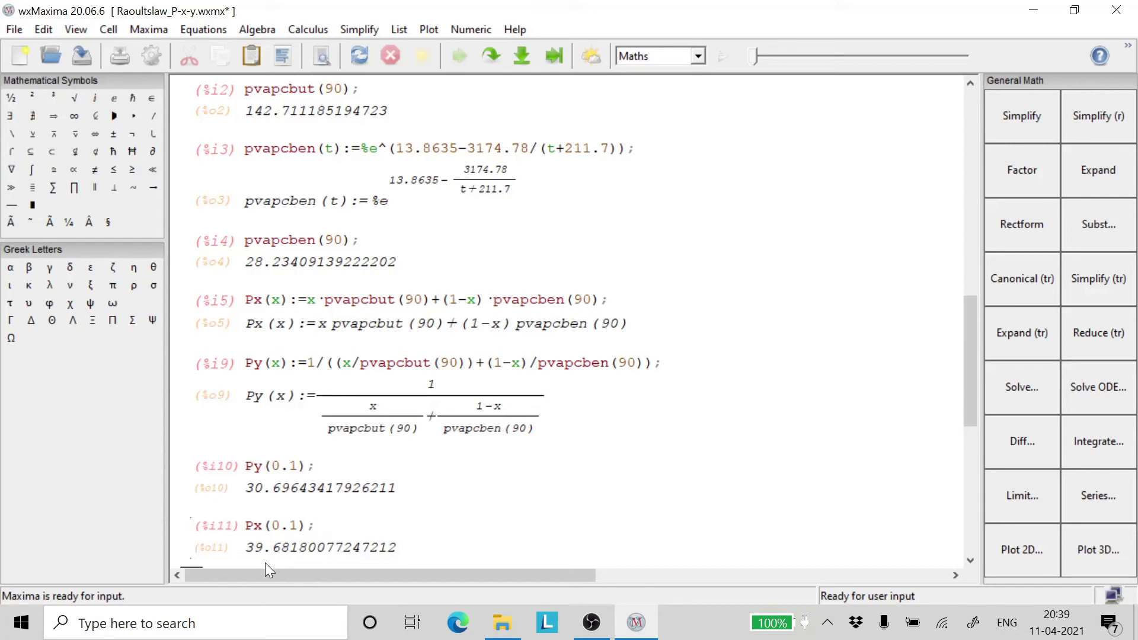
scroll(263, 559, "down", 1)
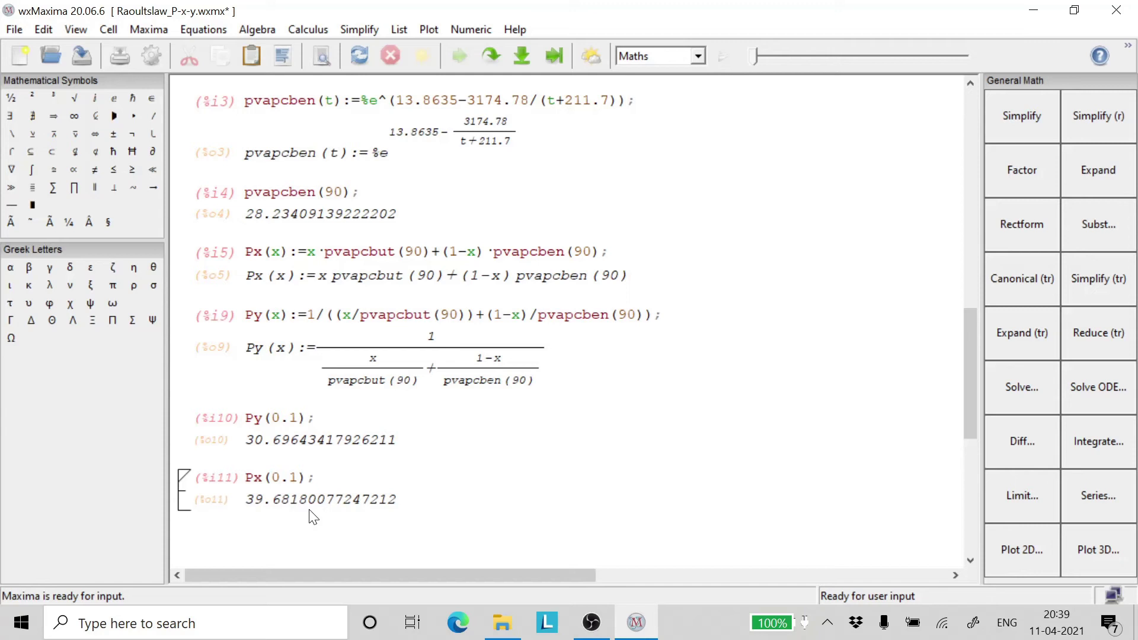
- Plot Px(x) in red for x from 0 to 1 with wxdraw2d(color=red,explicit(Px(x),x,0,1))
type("wx")
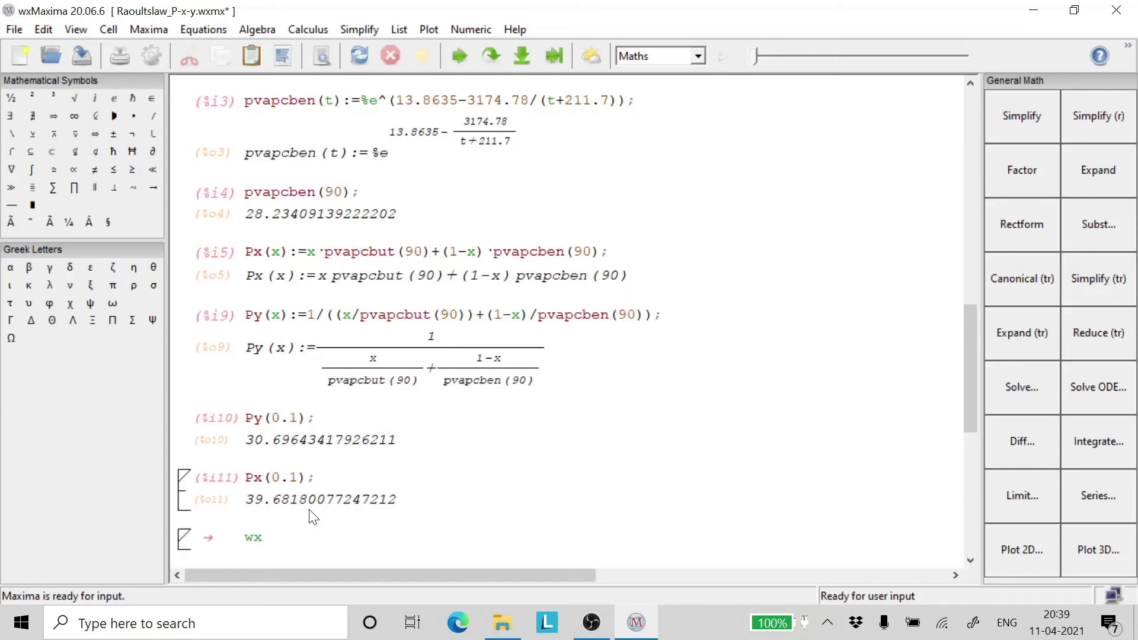
type("draw2d(")
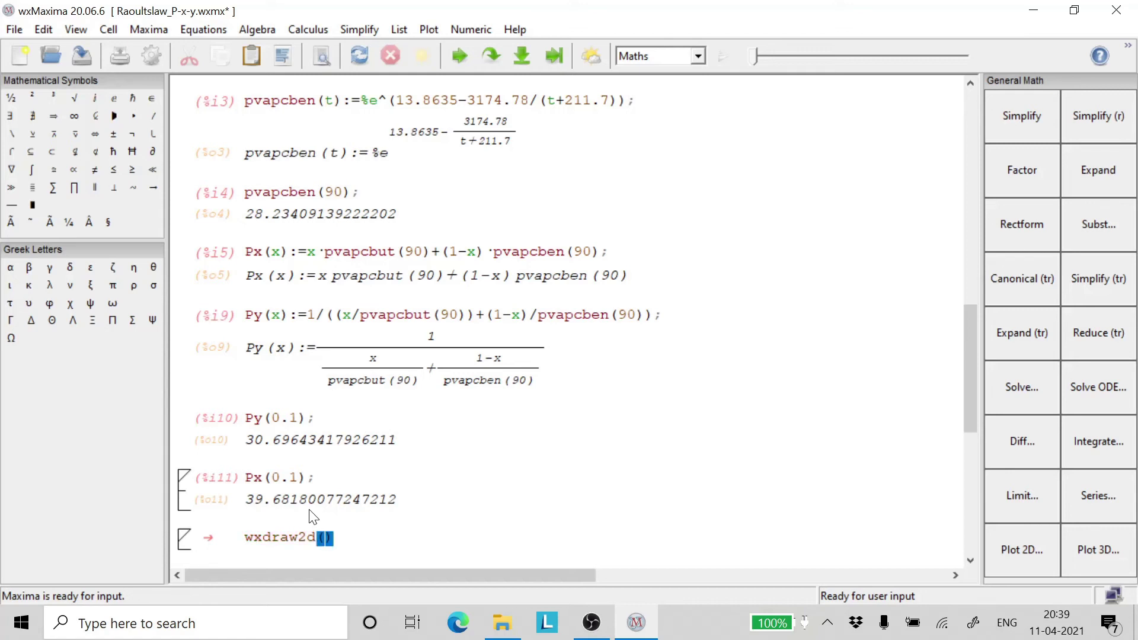
type("clo")
key("BackSpace")
key("BackSpace")
type("lor")
type("=red")
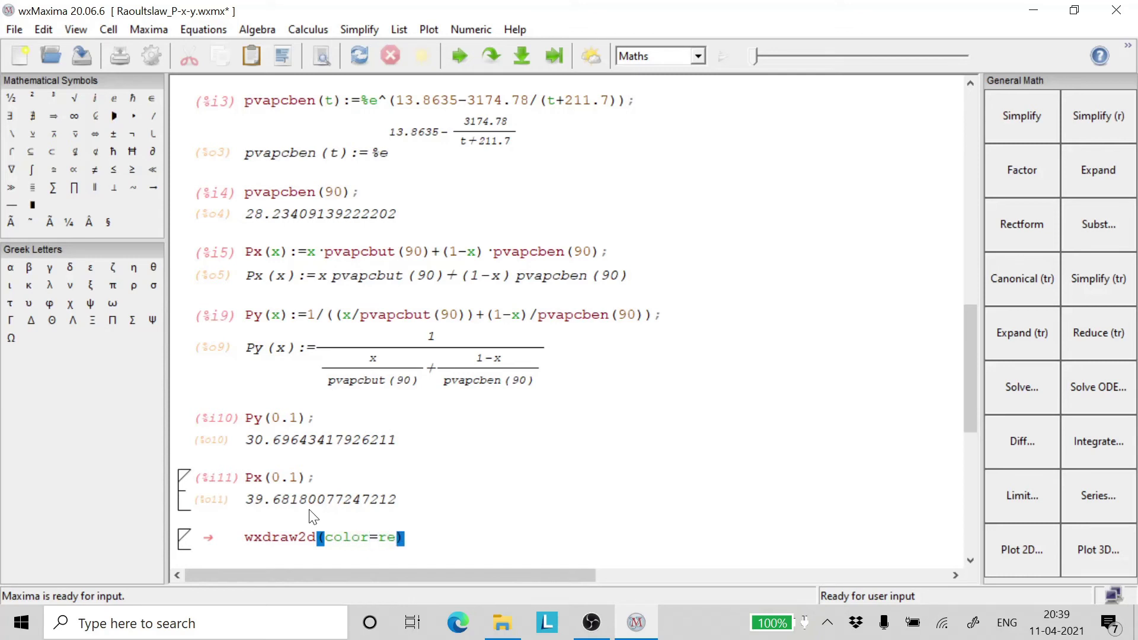
type(",explici")
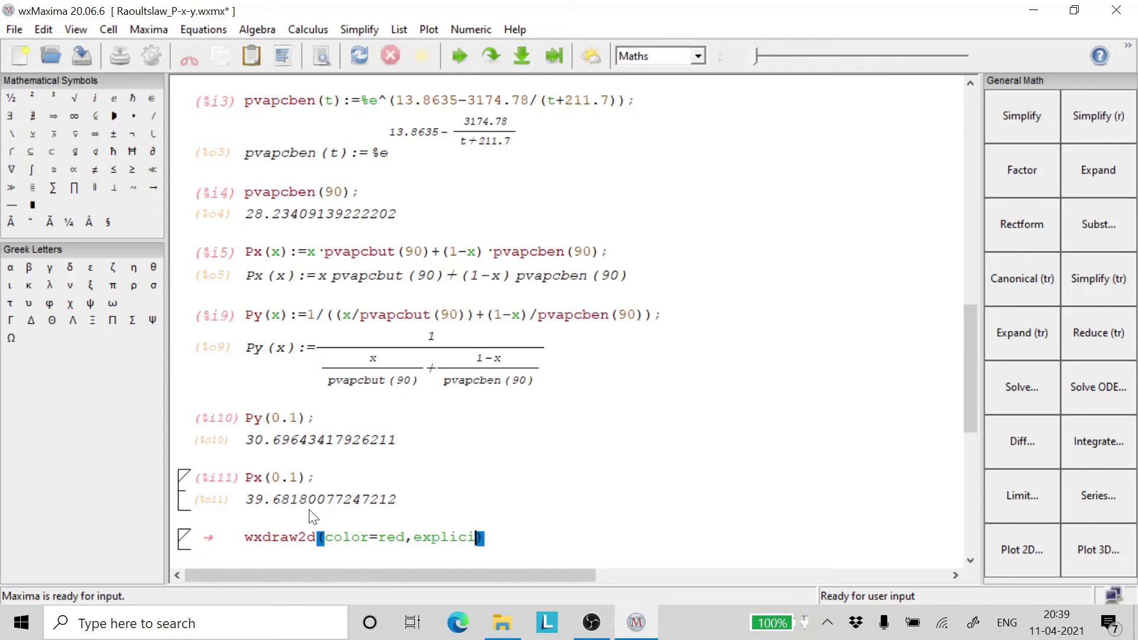
type("t(P")
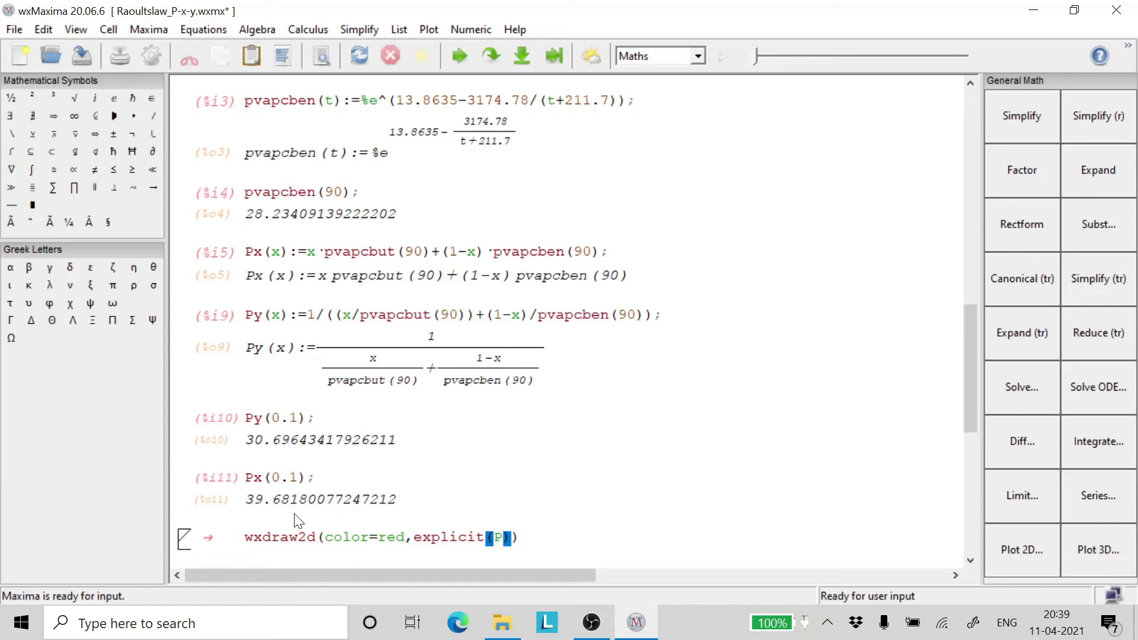
type("x(")
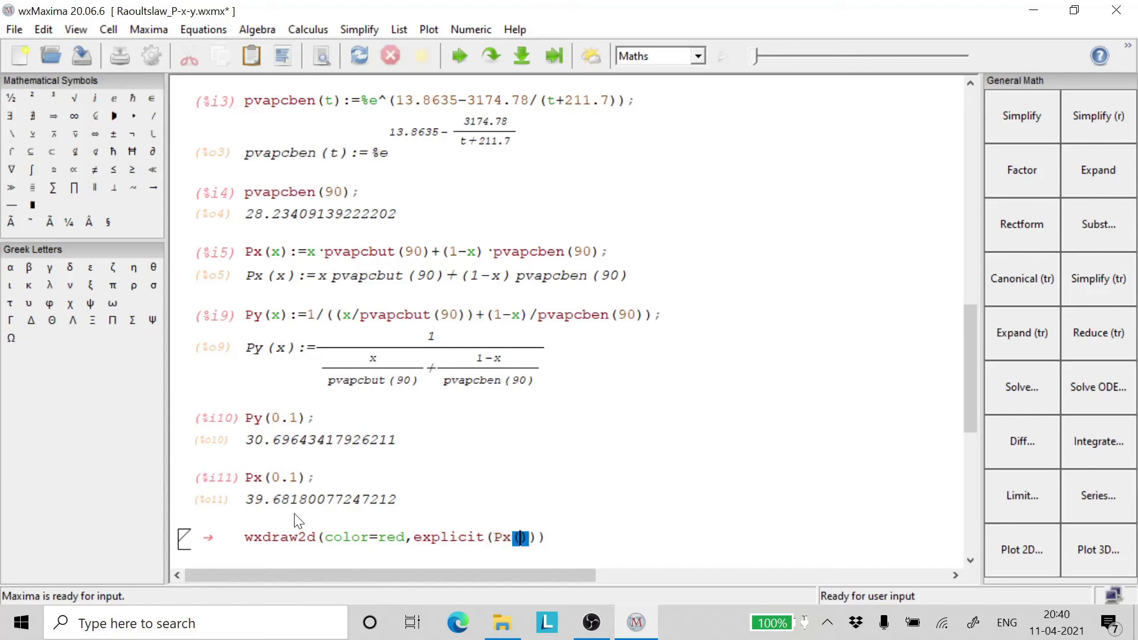
type("x)")
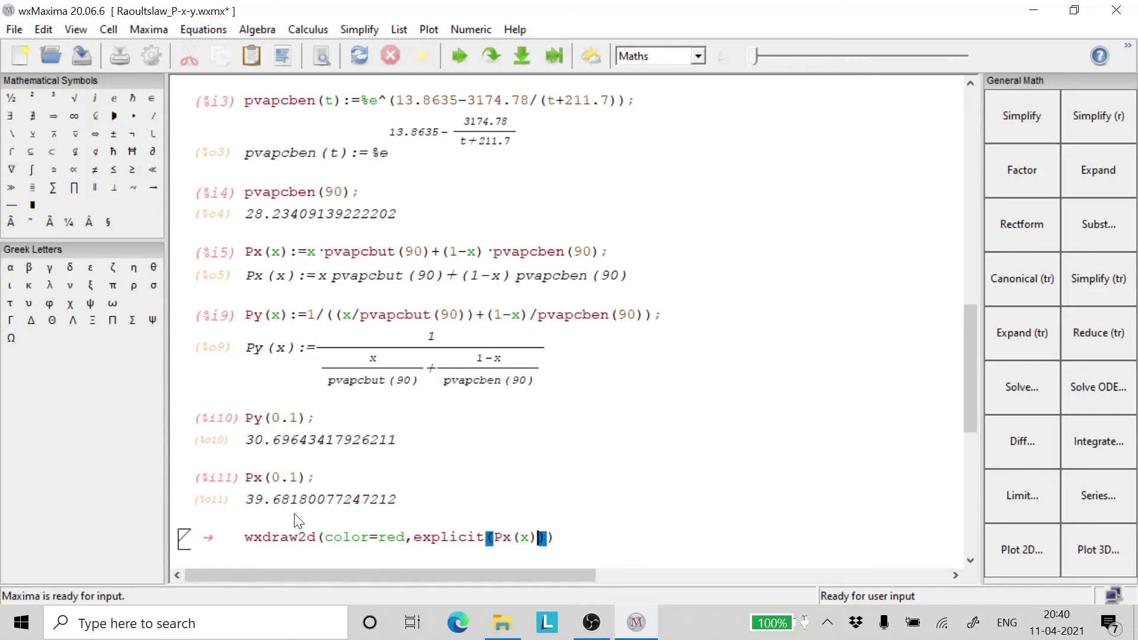
type(",x,0,1")
left_click(646, 535)
left_click(604, 540)
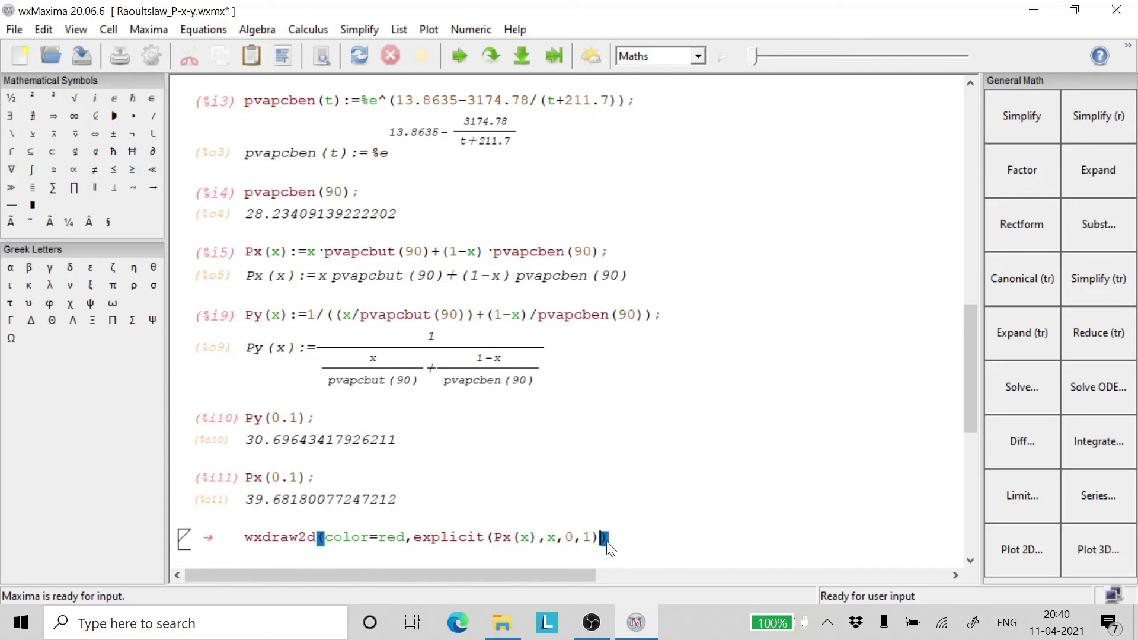
left_click(635, 545)
key("shift+Return")
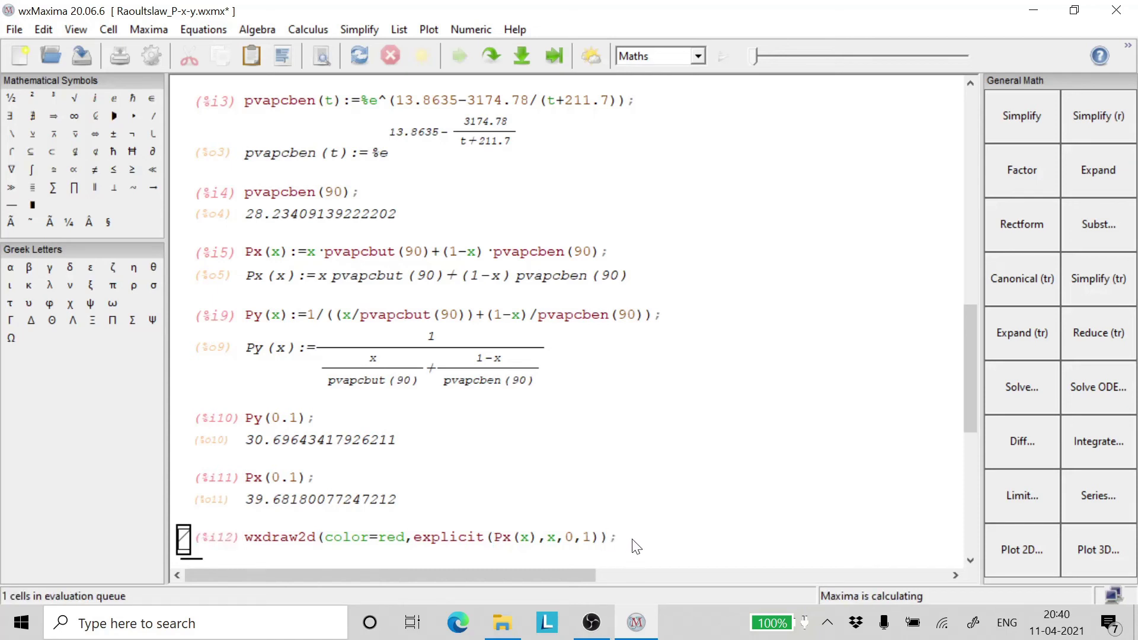
scroll(541, 485, "up", 6)
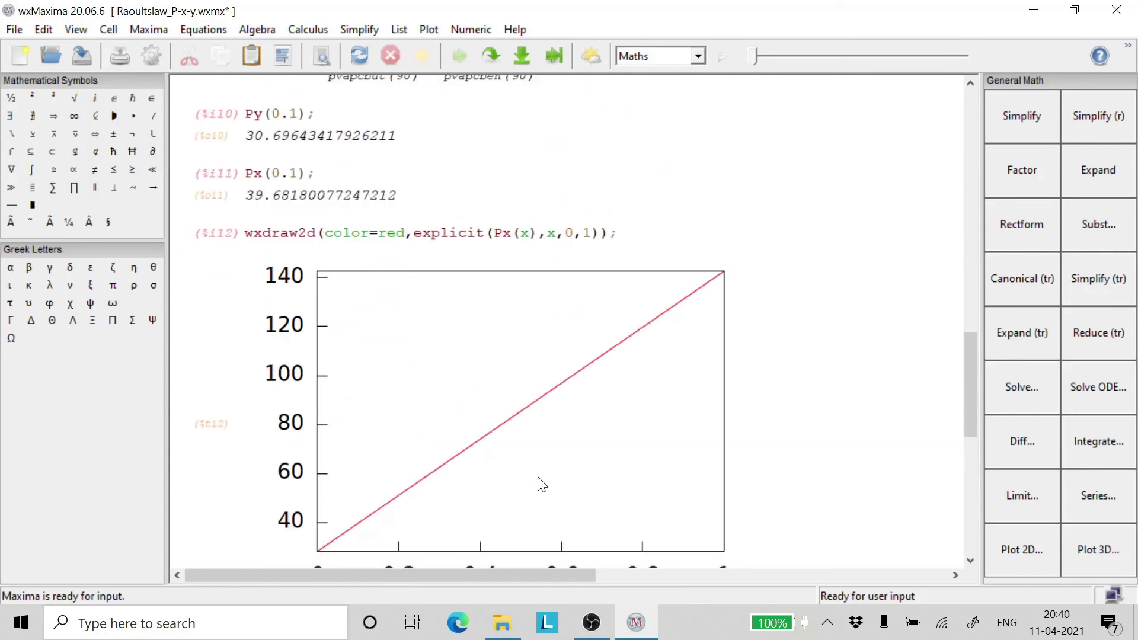
- Append color=blue,explicit(Py(x),x,0,1) to the wxdraw2d command and redraw the plot
left_click(603, 245)
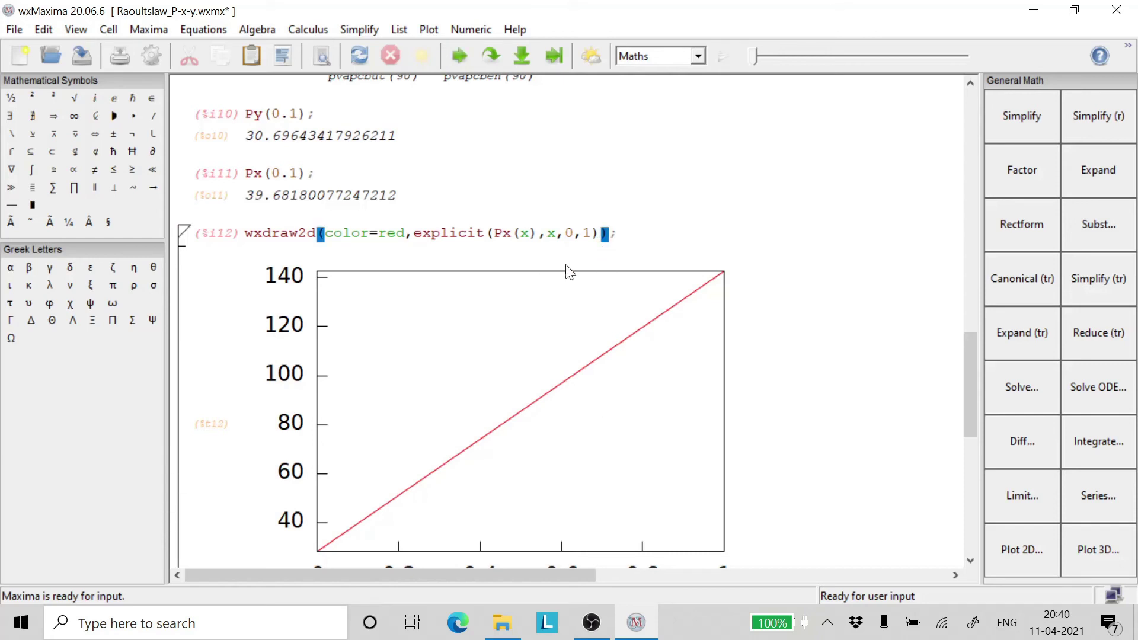
type(",clo")
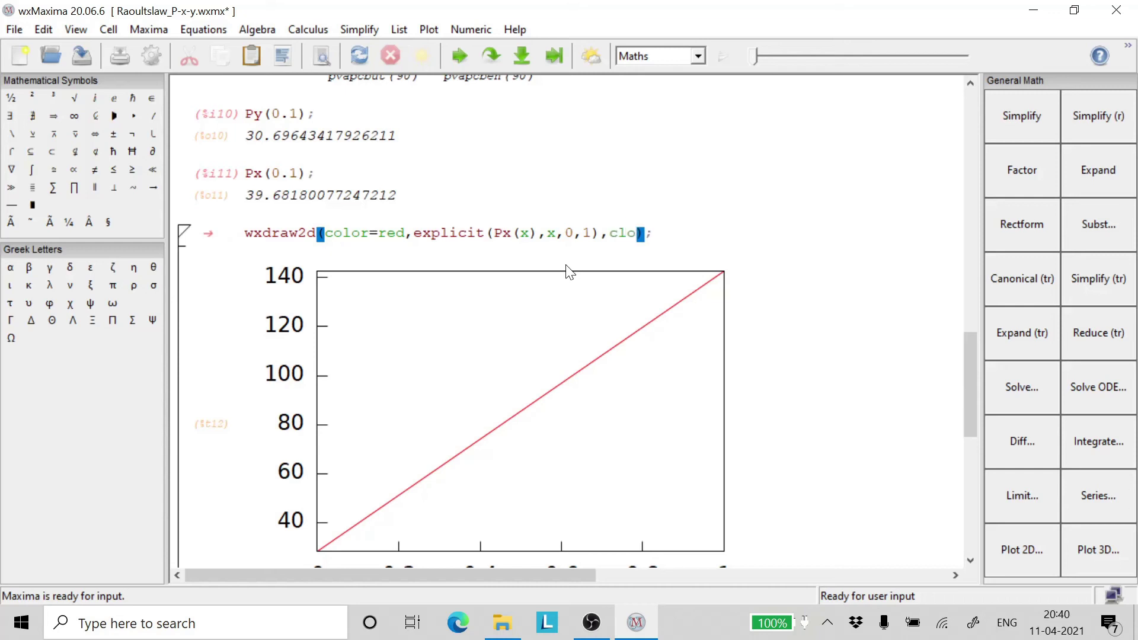
key("BackSpace")
key("BackSpace")
type("olor=blue,")
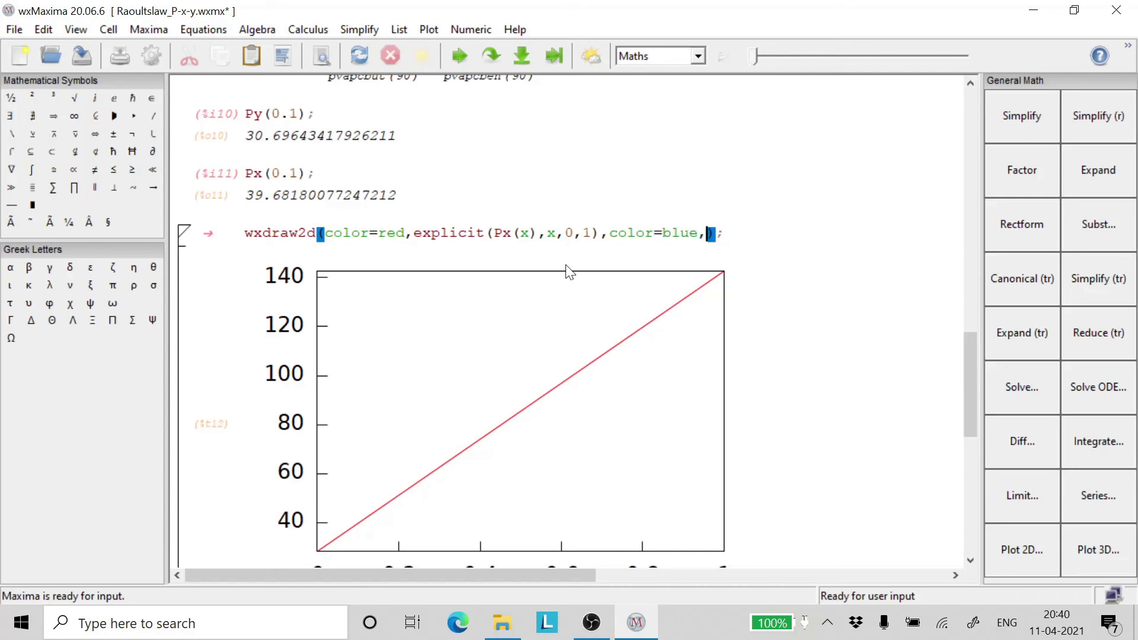
type("explicit")
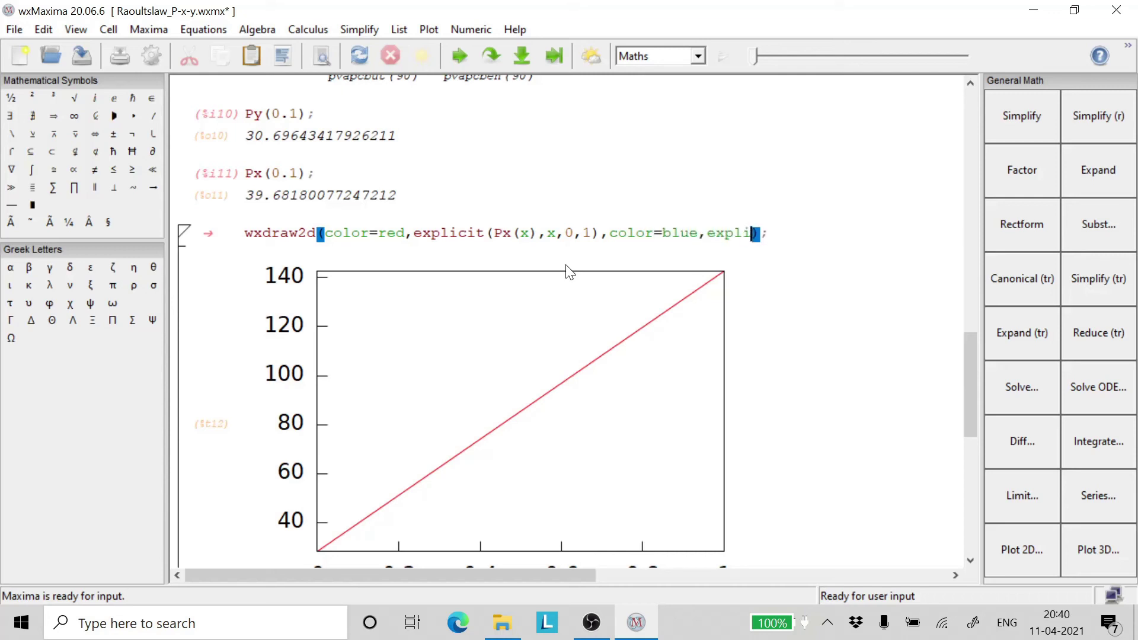
type("(")
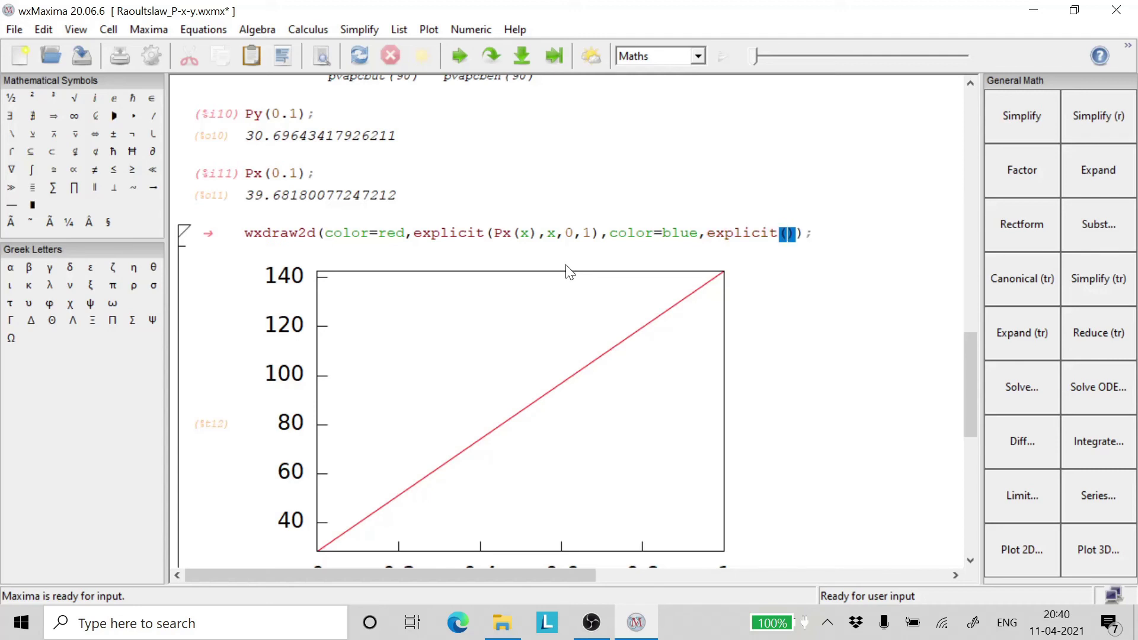
type("Py(")
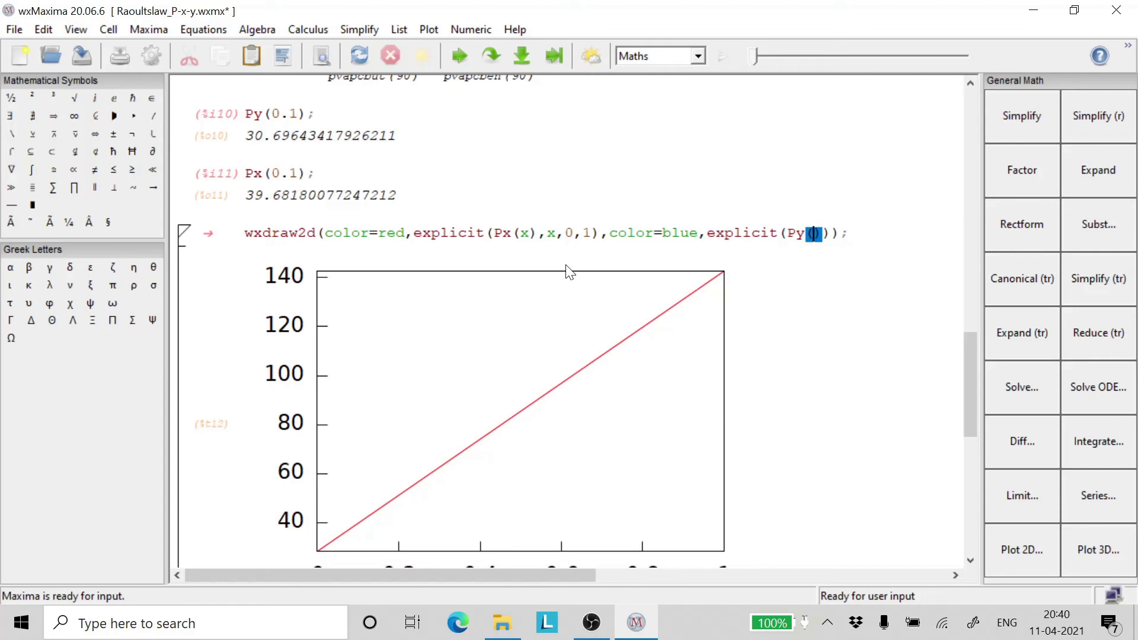
type("x)")
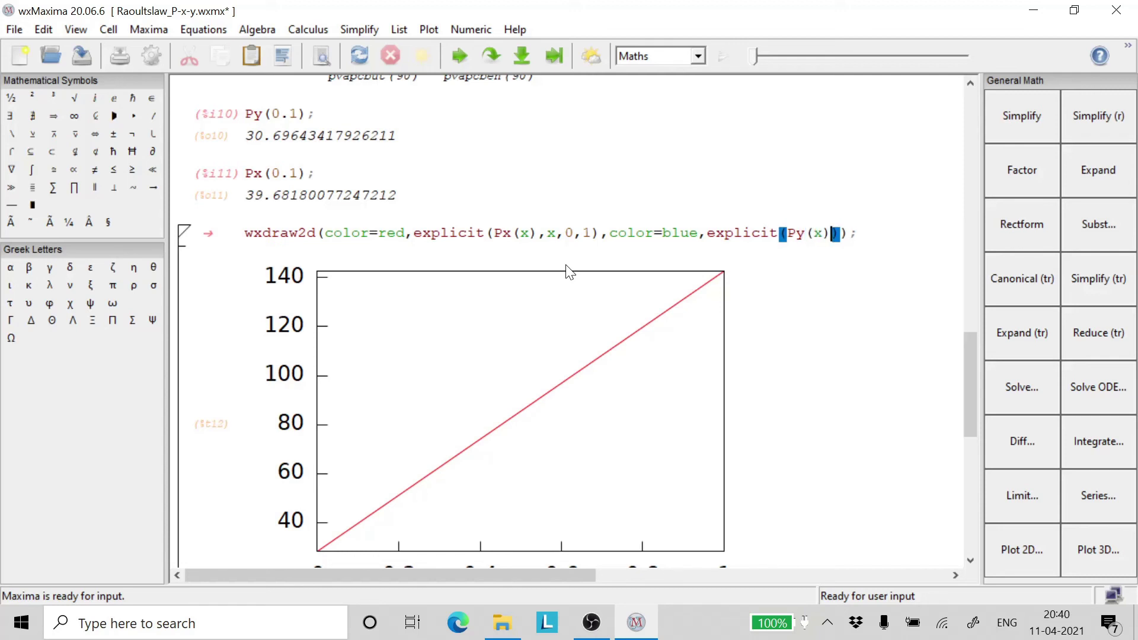
type(",x,0,1")
left_click(922, 243)
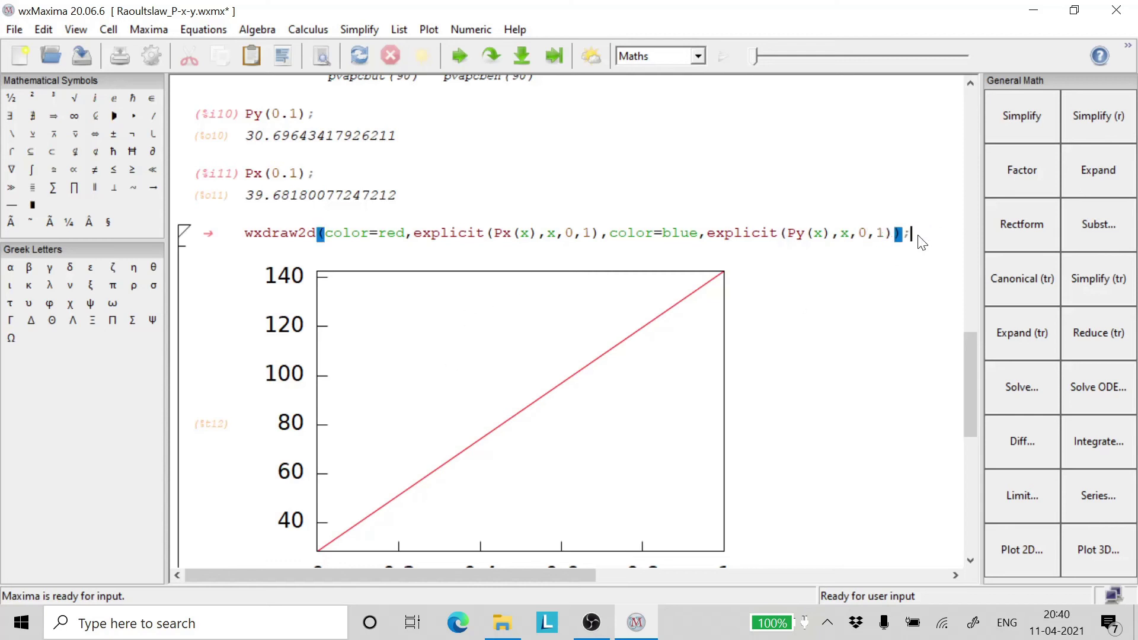
key("shift+Return")
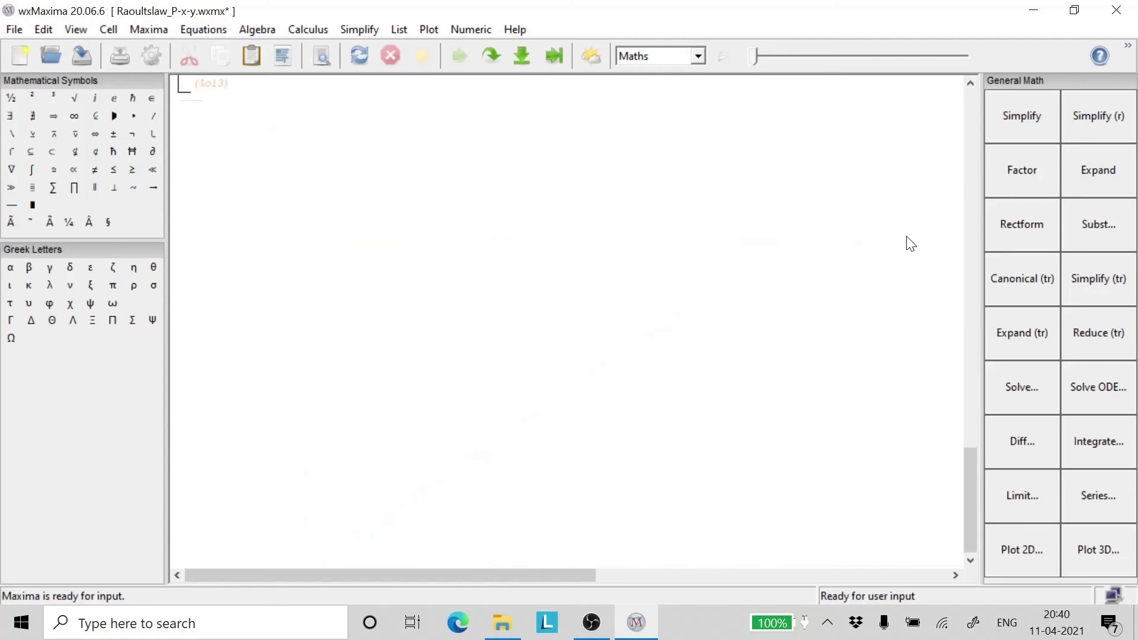
scroll(652, 324, "up", 2)
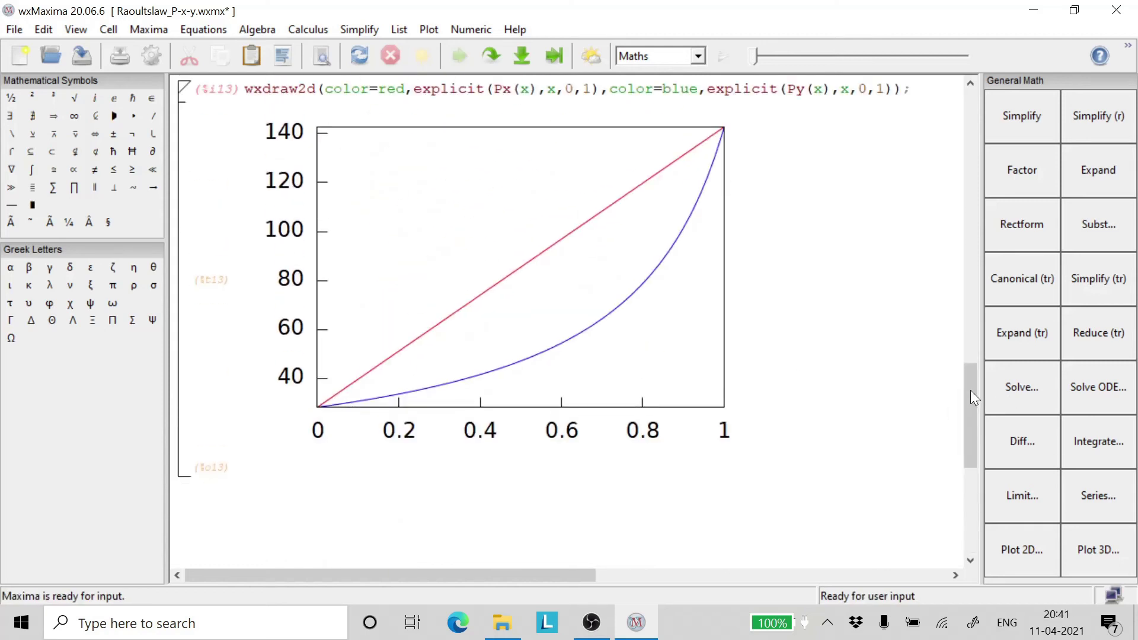
scroll(970, 390, "up", 4)
scroll(965, 391, "down", 1)
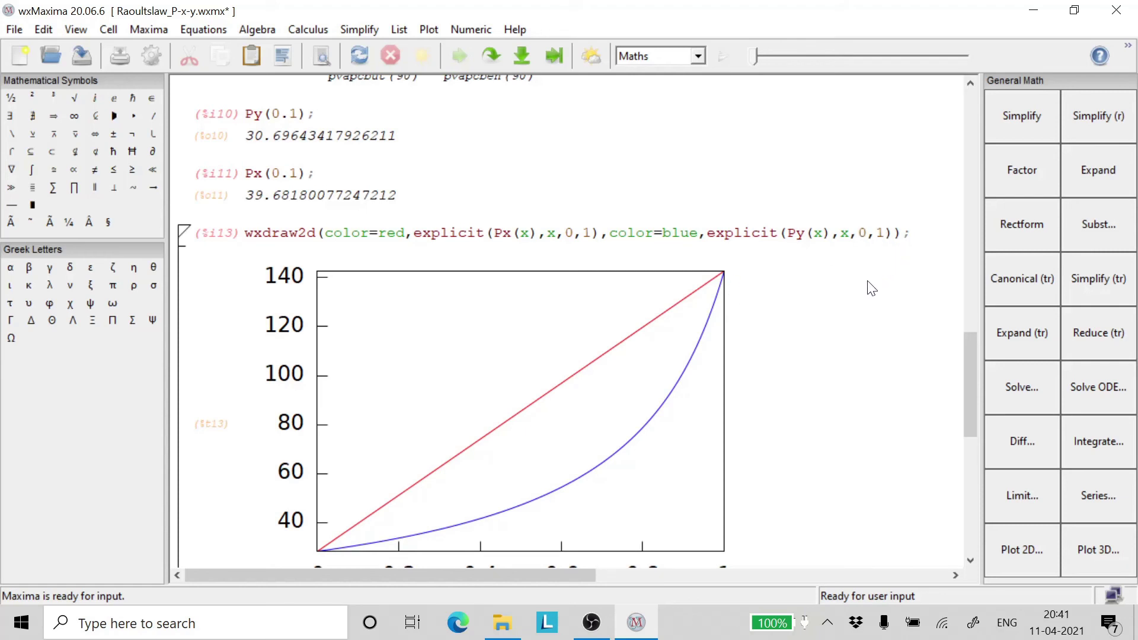
scroll(871, 289, "down", 3)
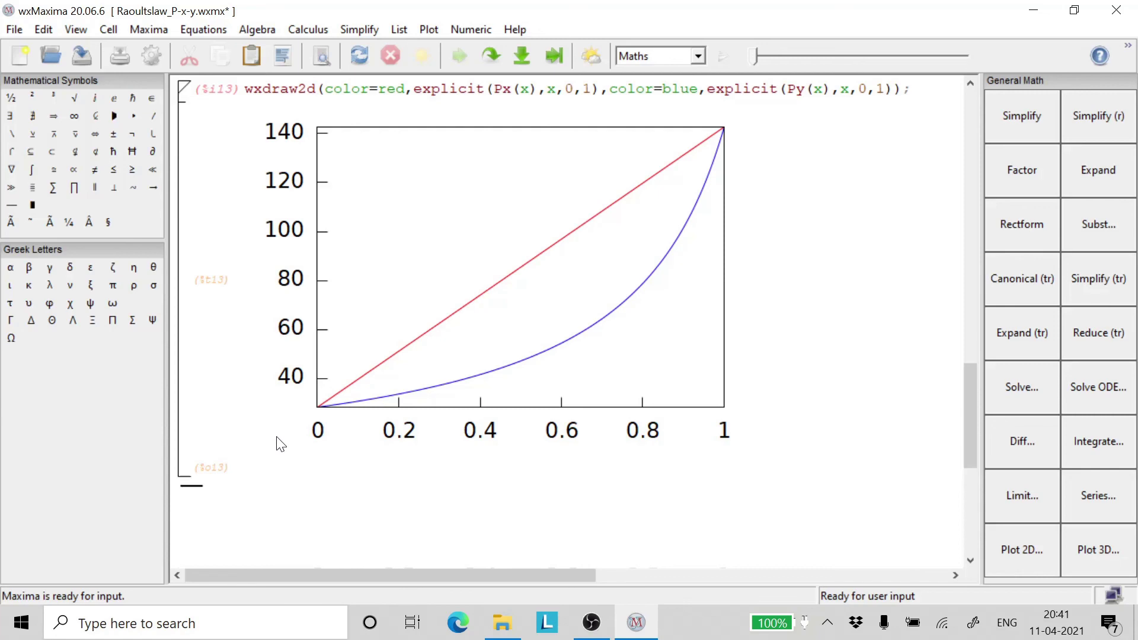
scroll(248, 439, "up", 20)
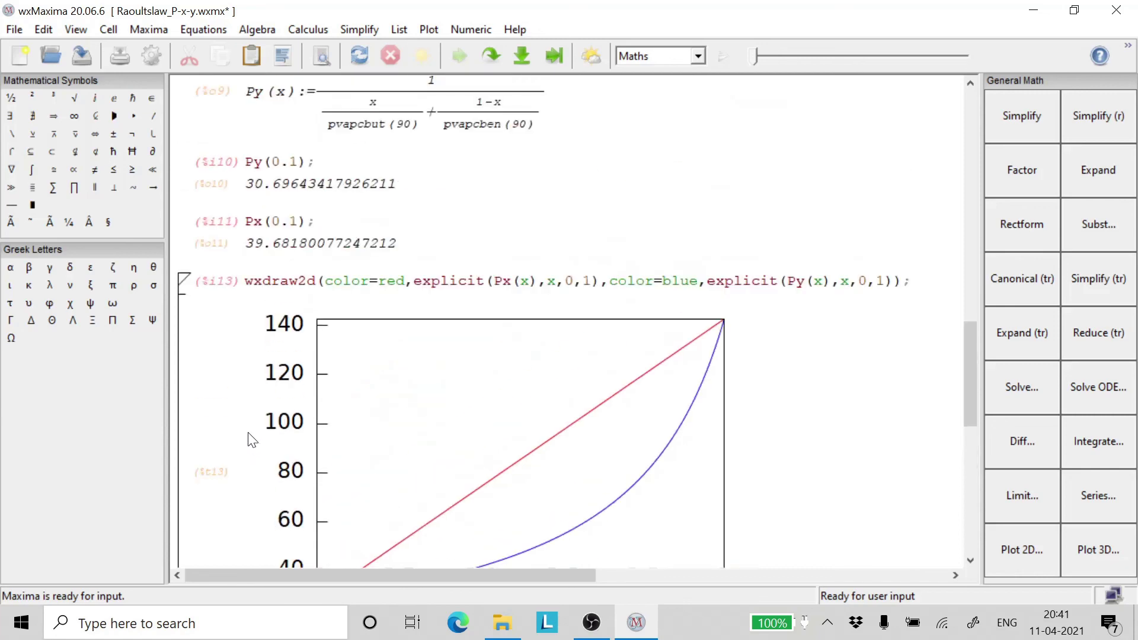
scroll(248, 439, "up", 10)
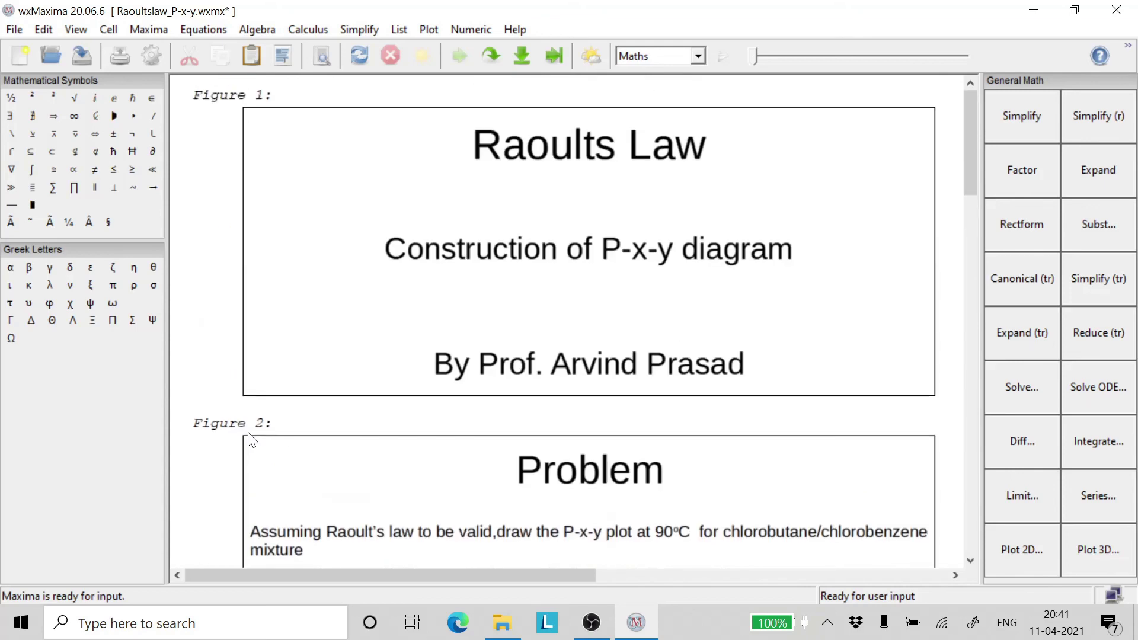
scroll(249, 439, "down", 20)
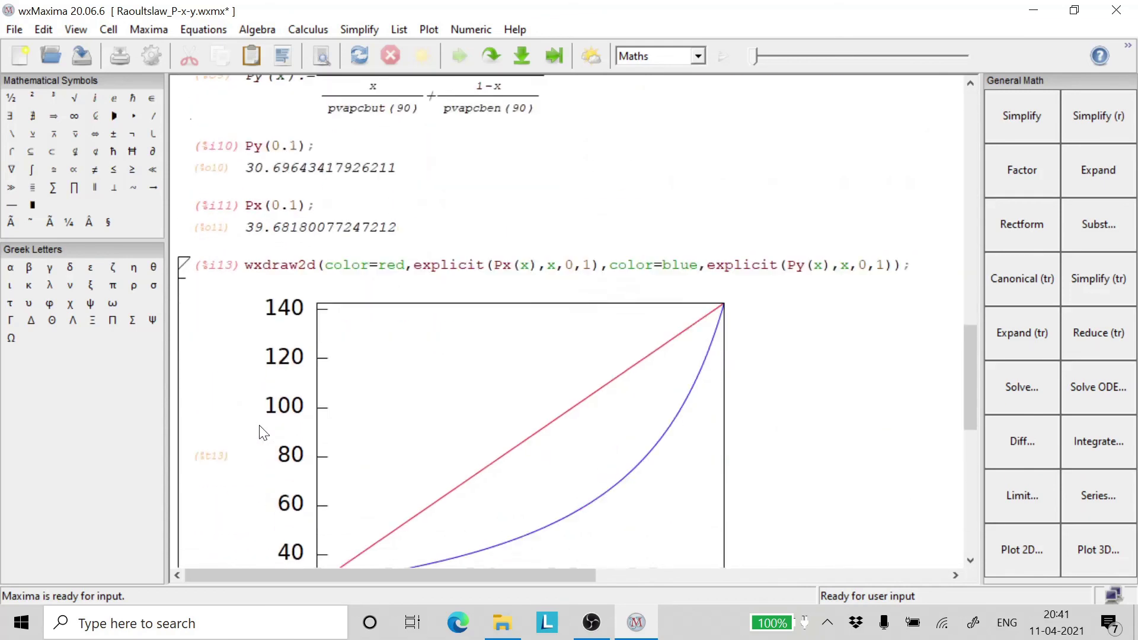
scroll(263, 433, "down", 5)
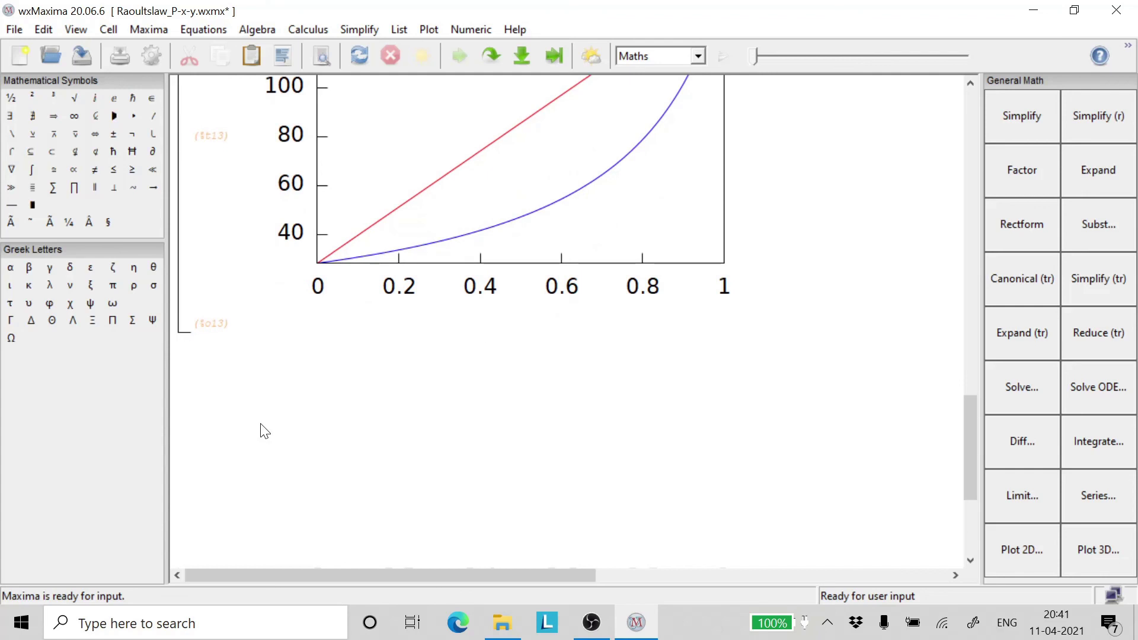
- Scroll up to review the finished P-x-y diagram
scroll(351, 435, "up", 3)
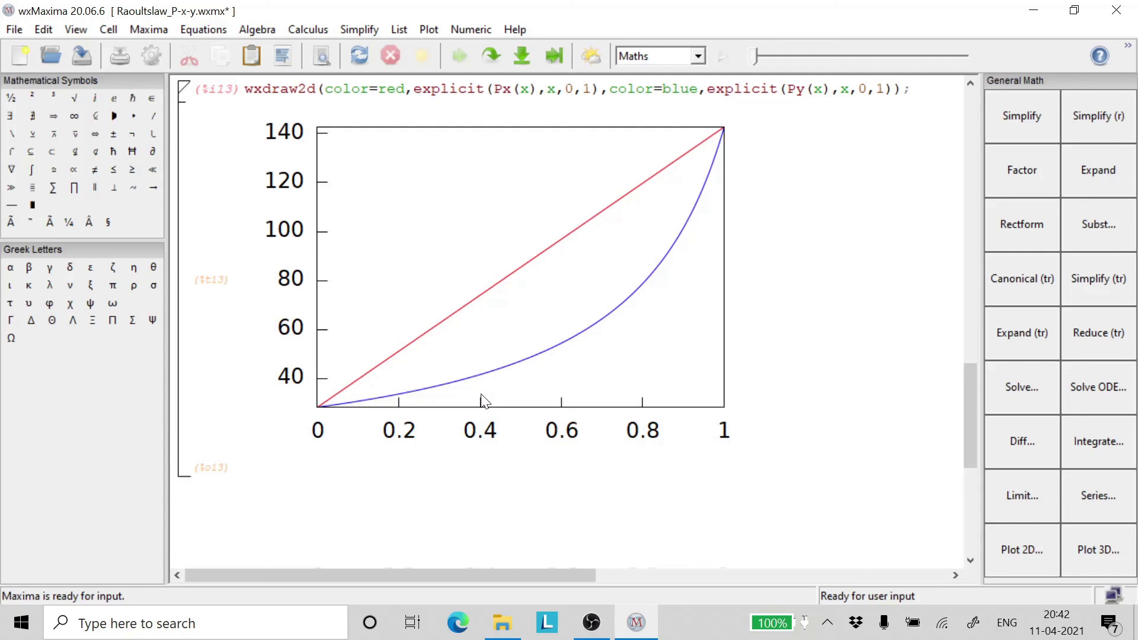
key("Return")
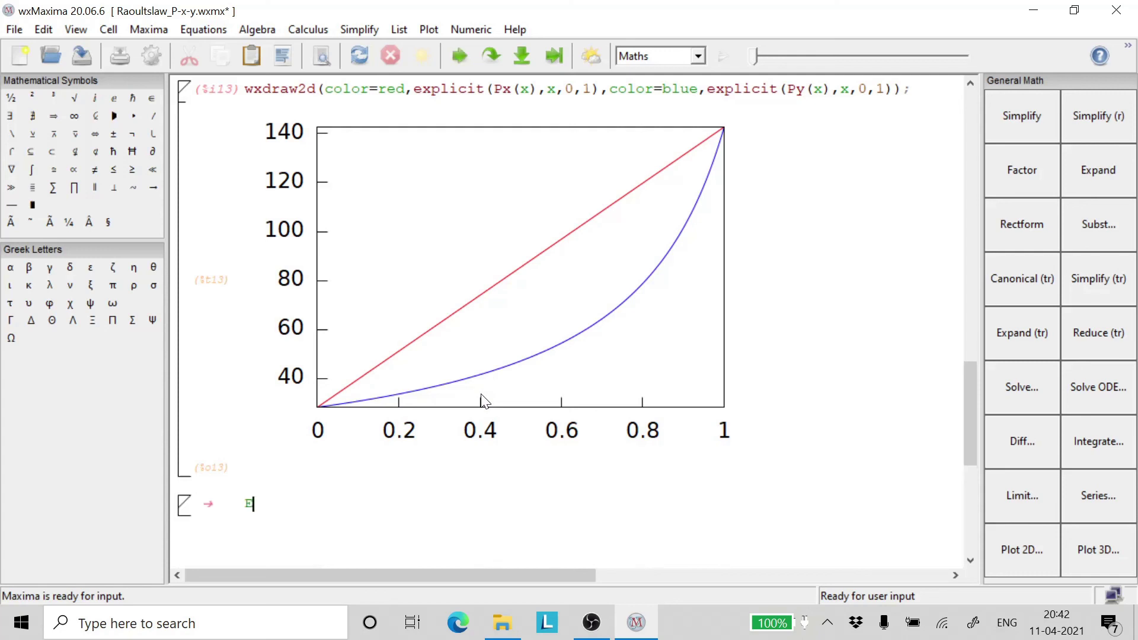